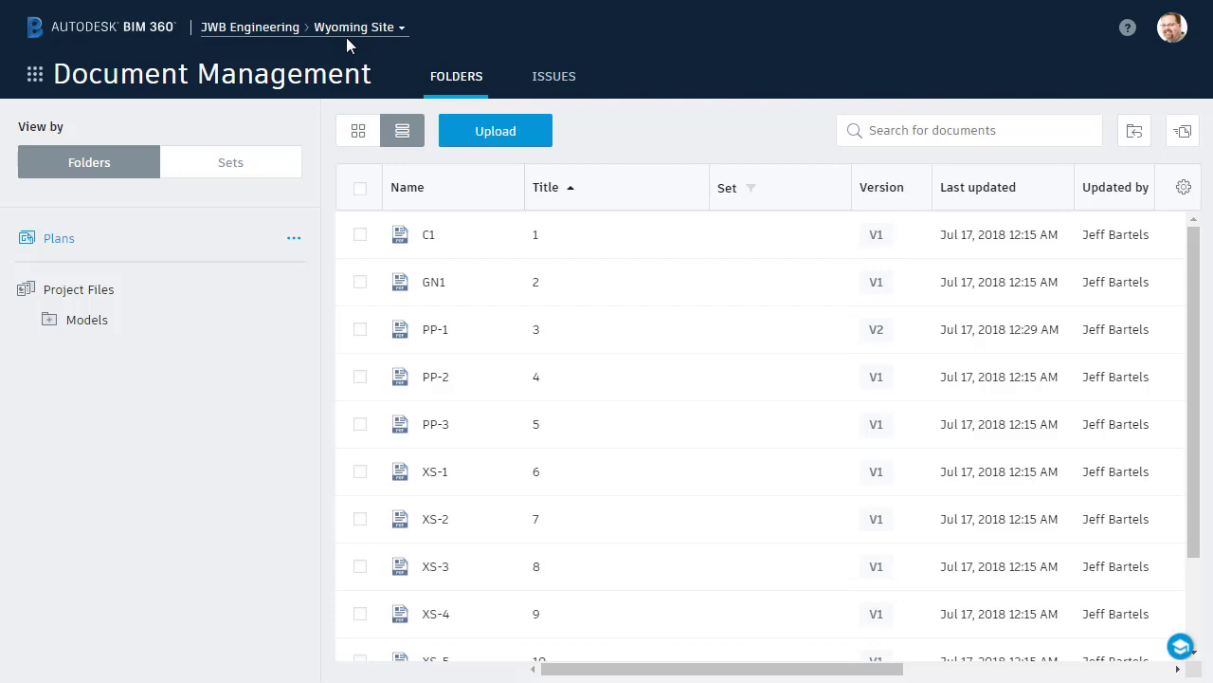
Step: From the Wyoming Site Document Management view, open the module panel listing Project Home, Project Admin and Account Admin
click(35, 76)
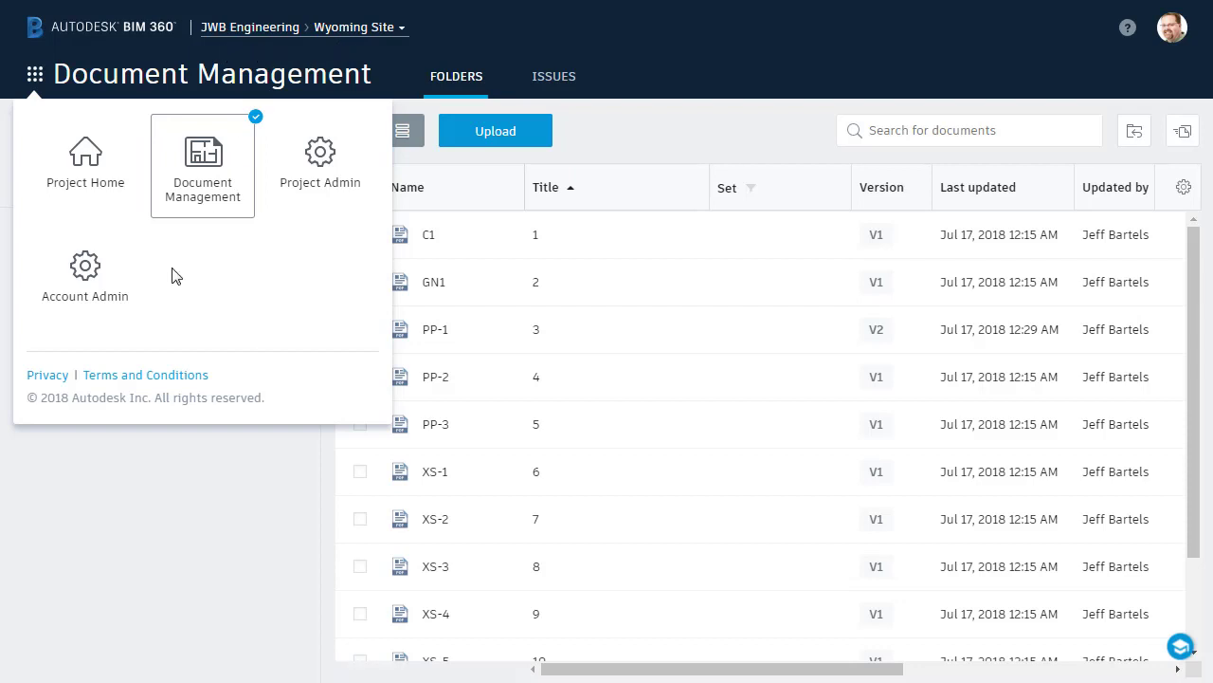
Step: Go to Account Admin's Project Directory showing the six active projects
click(85, 285)
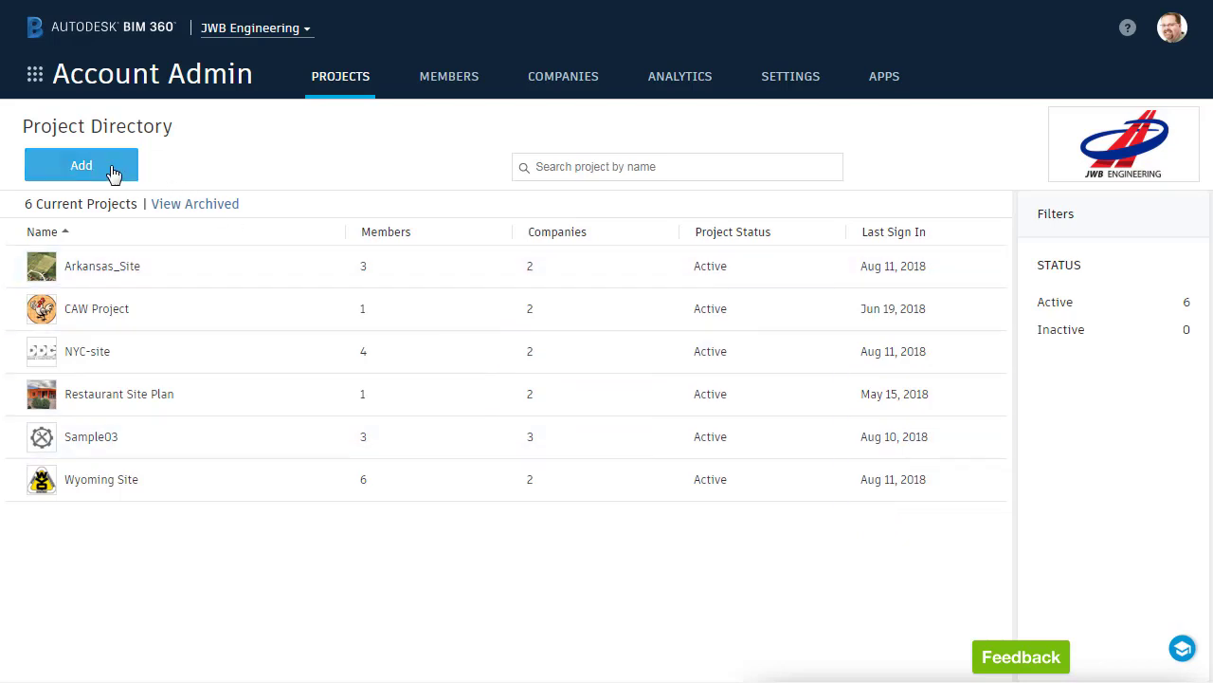
Step: Add a new project named 'Kennsington Square' with project type Subdivision
click(113, 173)
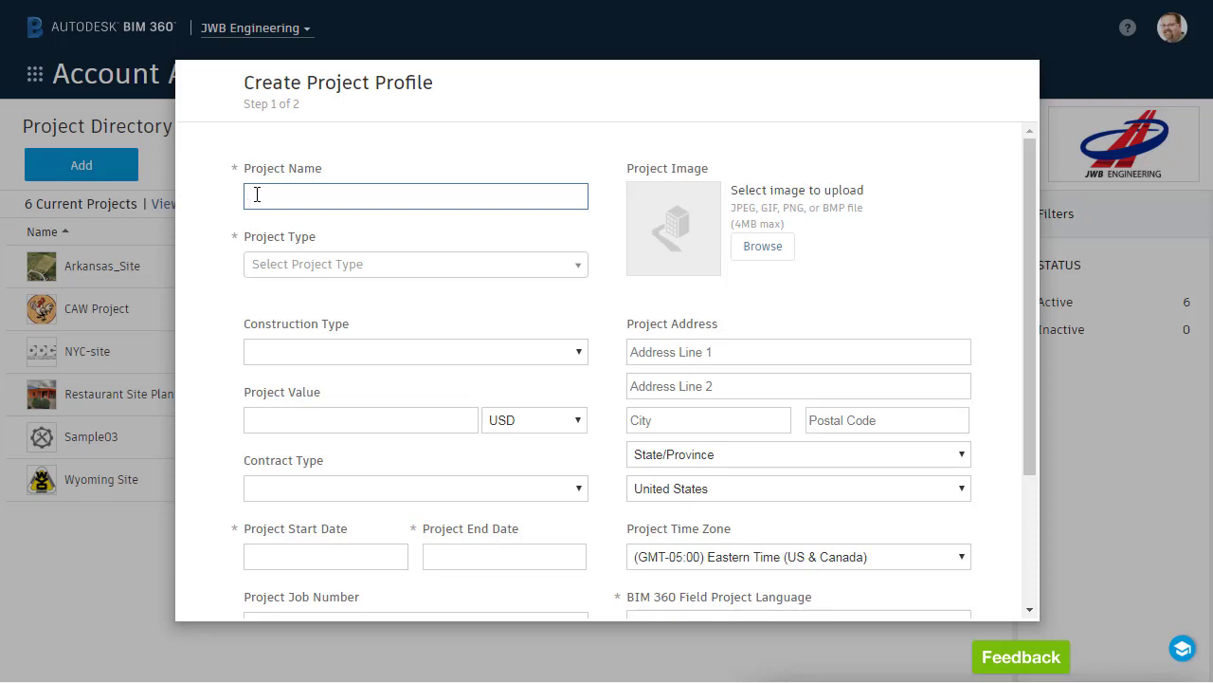
text(Kennsington Square)
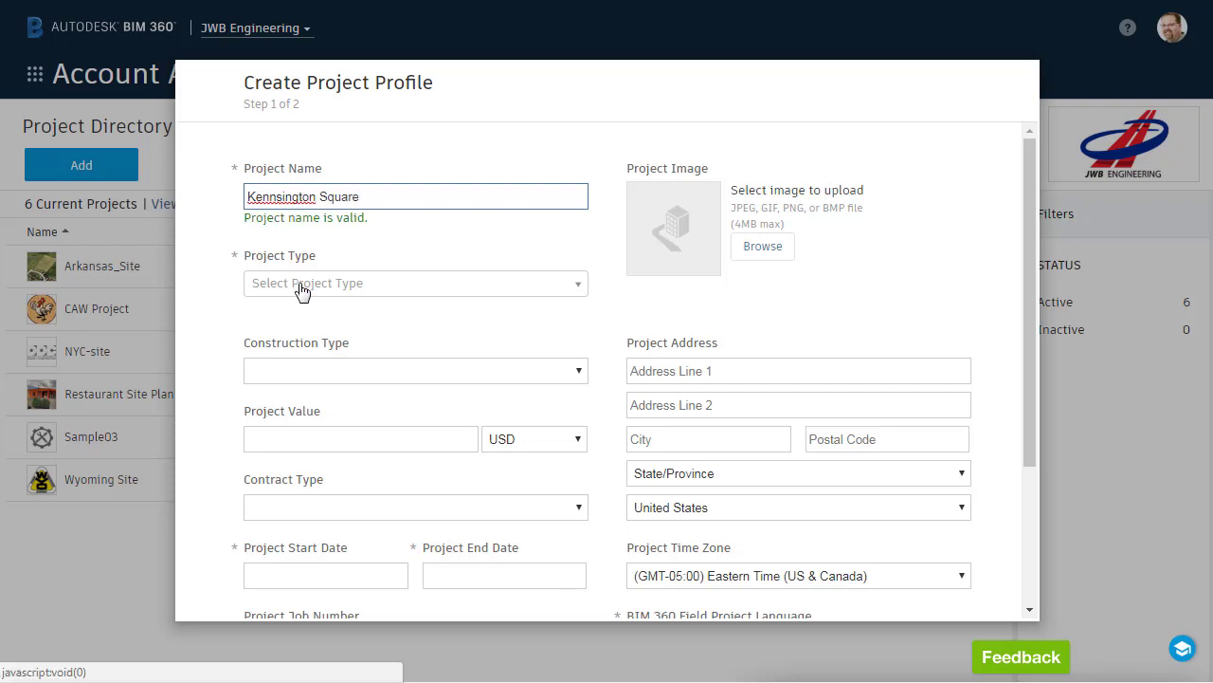
click(302, 291)
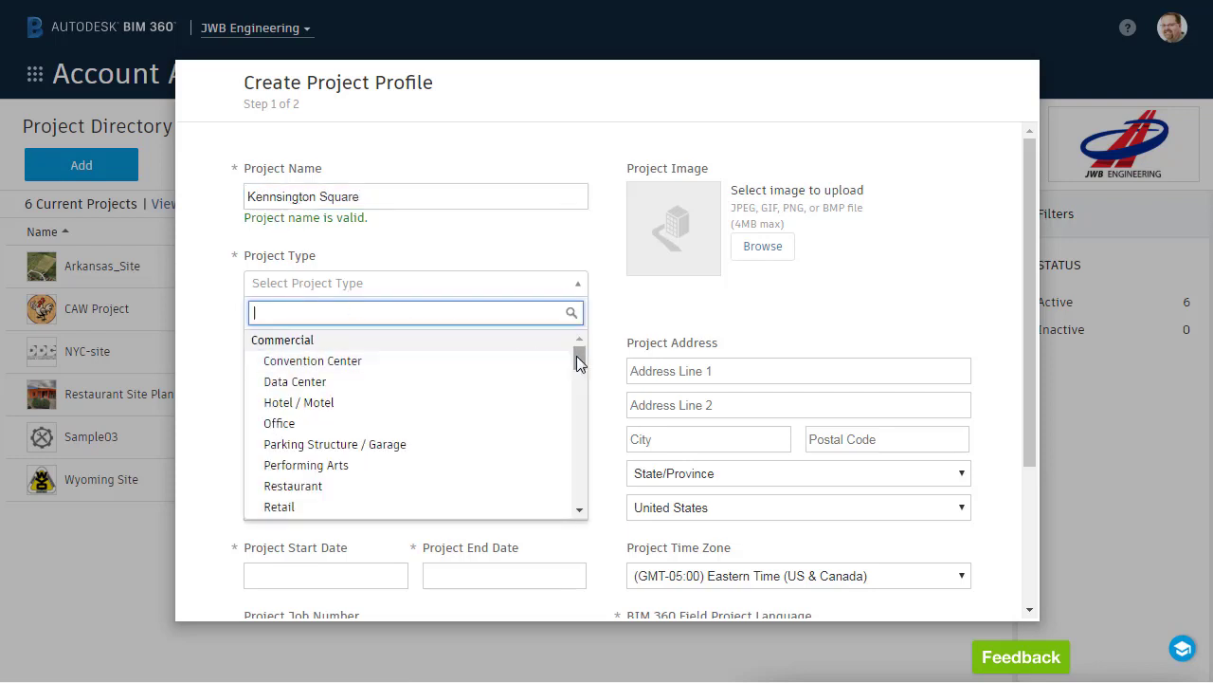
mouse_move(578, 353)
mouse_down()
mouse_move(577, 426)
mouse_move(587, 350)
mouse_up()
text(Subdivision)
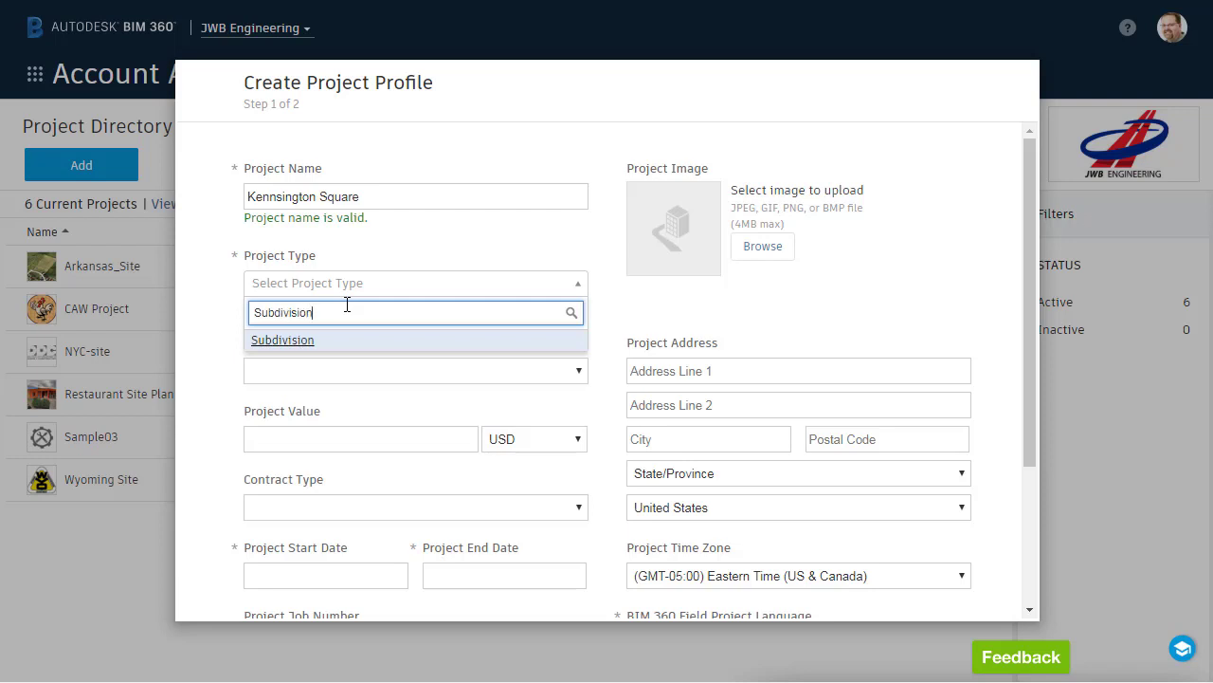
key(Return)
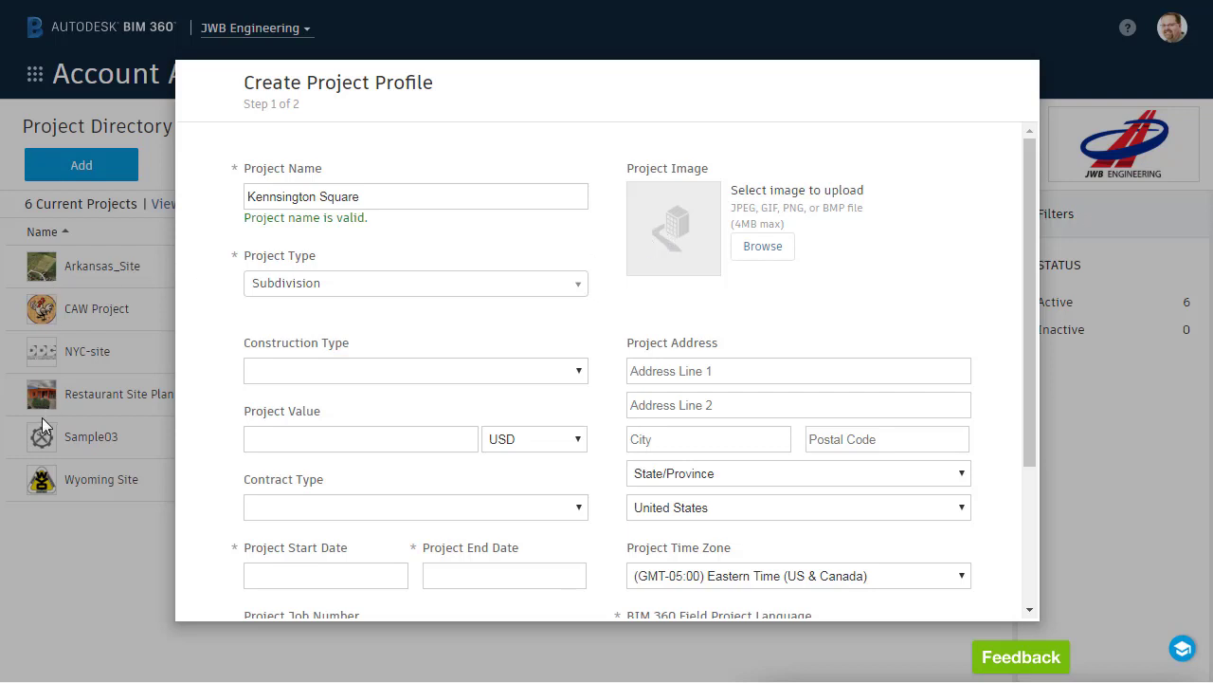
Step: Set the project image to Kenn-icon.jpg from the images folder
click(758, 252)
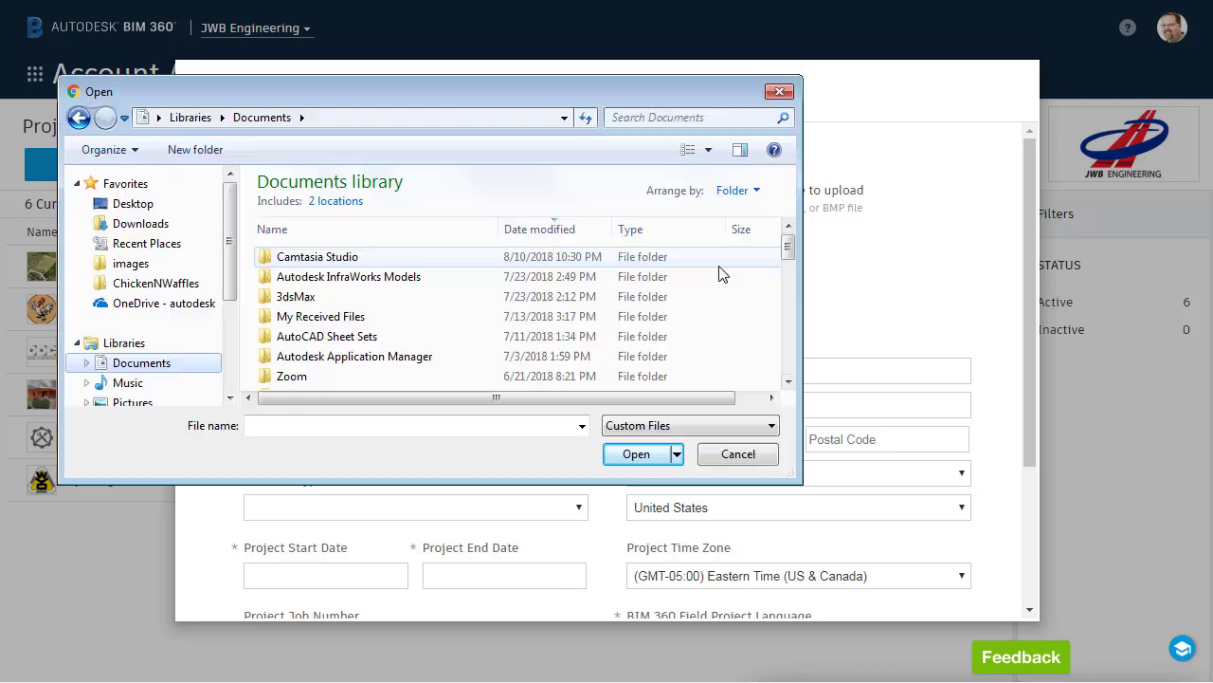
click(137, 271)
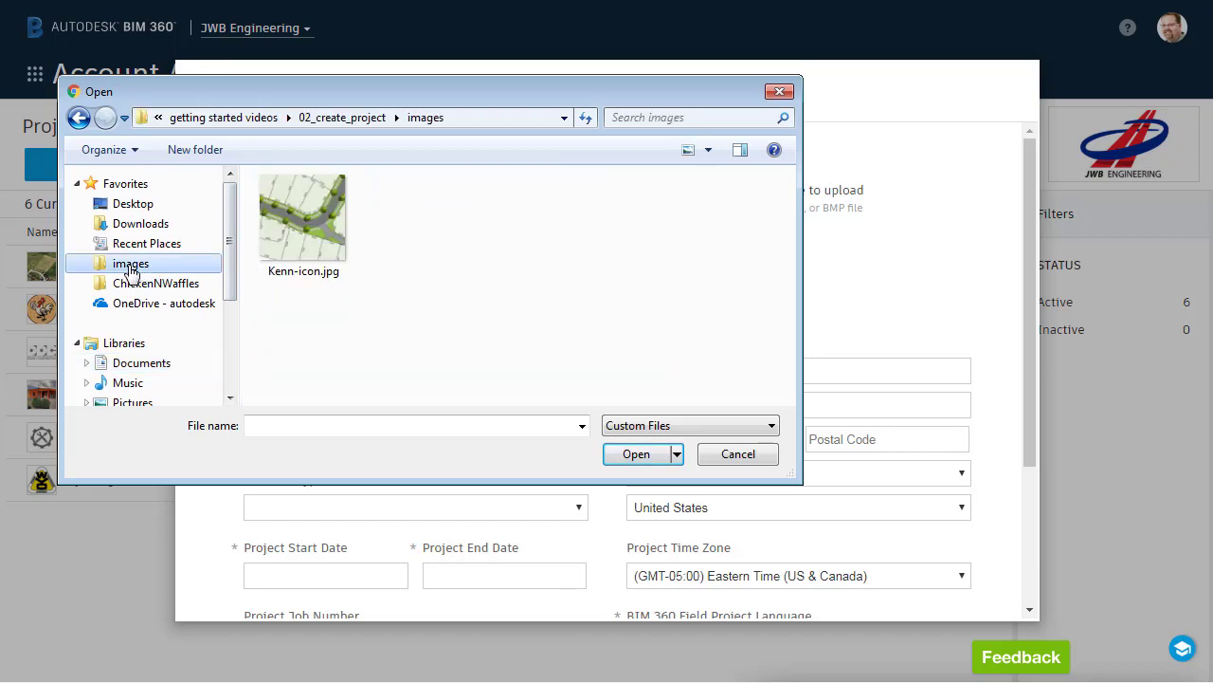
click(290, 212)
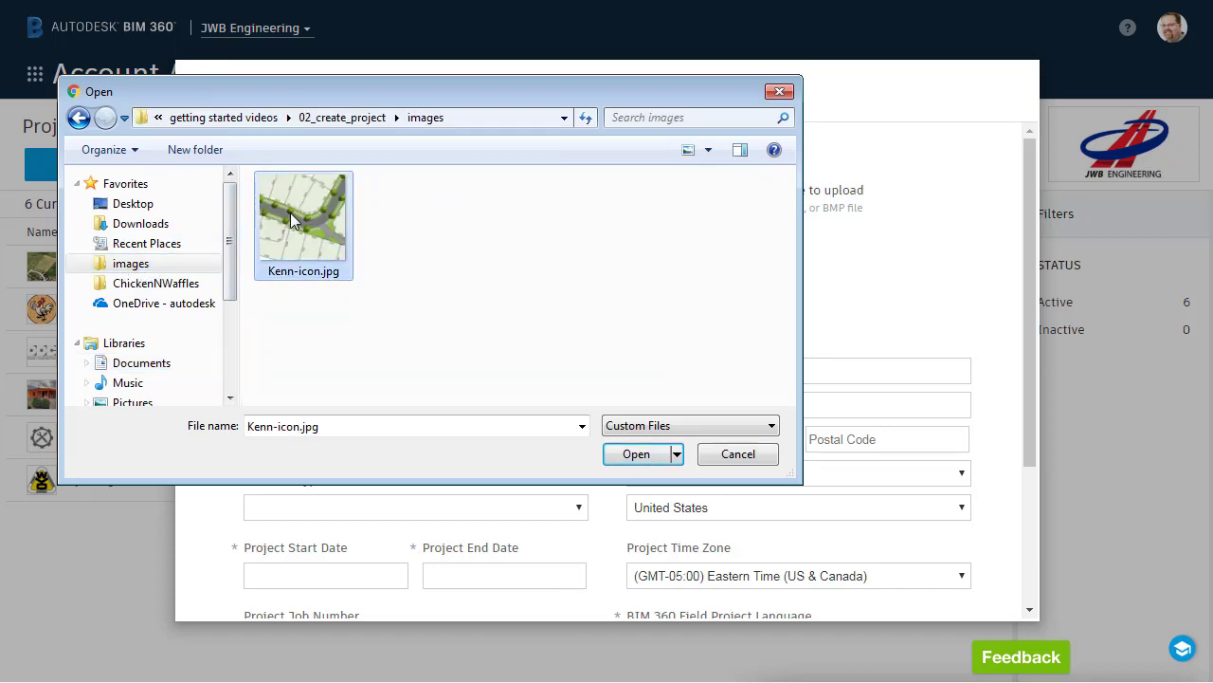
click(633, 454)
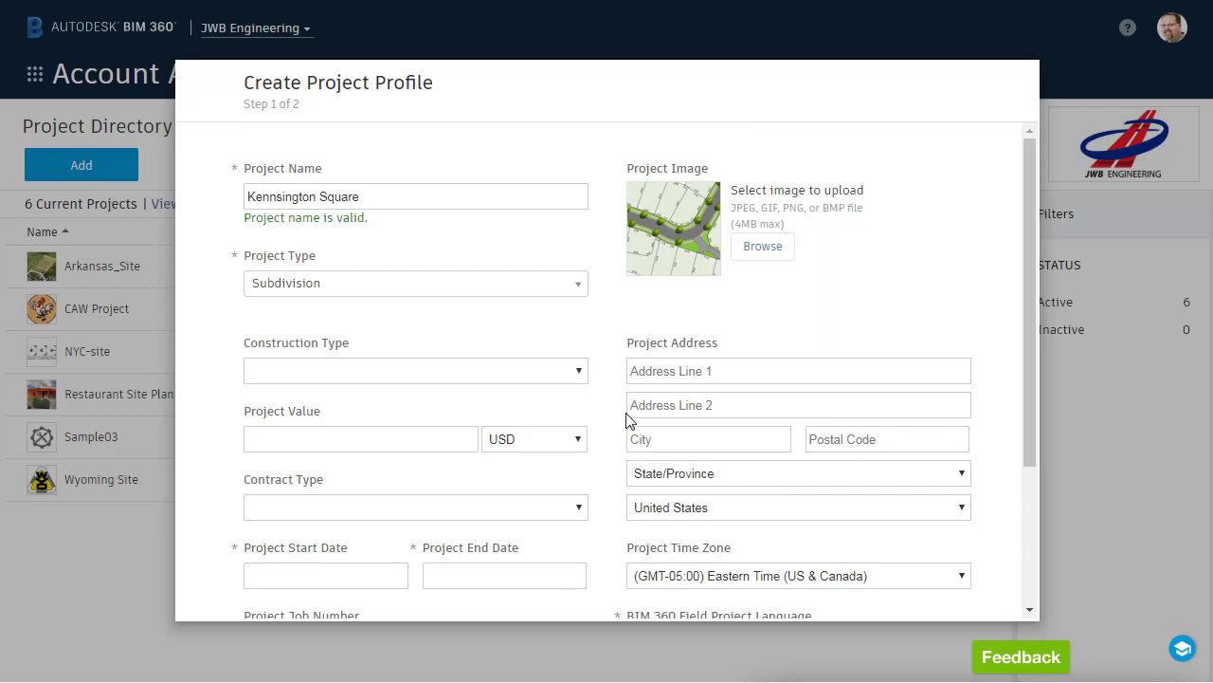
Step: Enter the address South Brunswick Ave, Springfield, Missouri, with Central Time zone
click(643, 373)
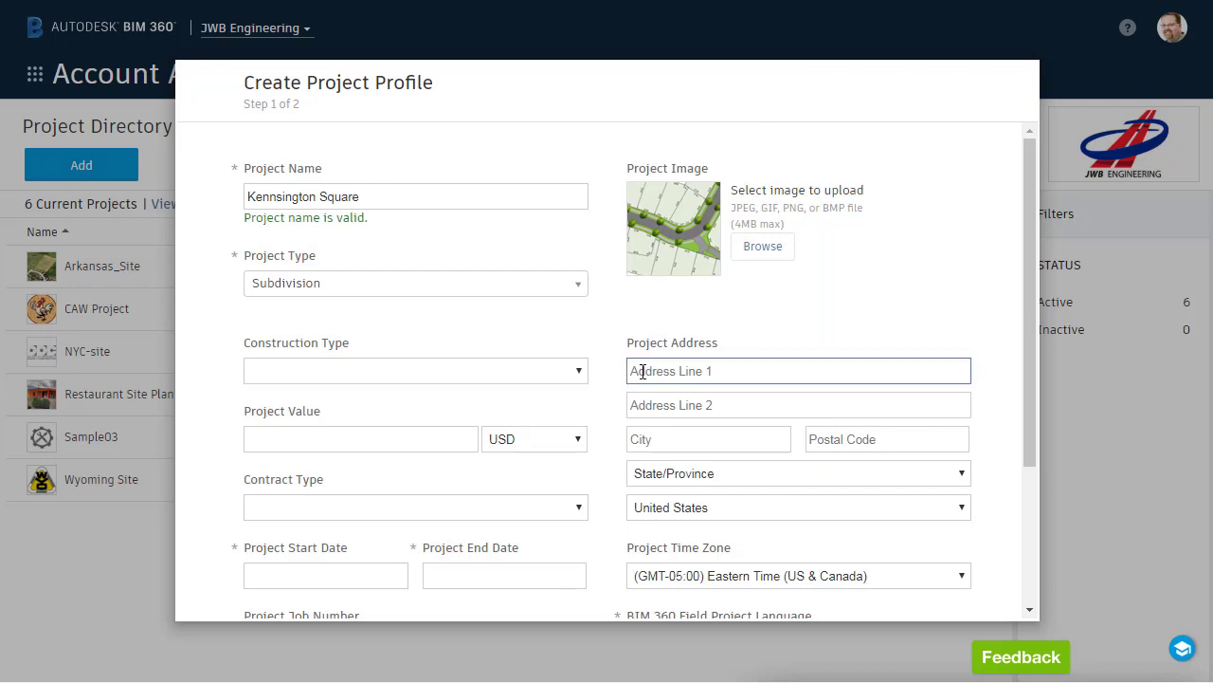
text(South Brunswick Ave)
click(643, 441)
text(Springfi)
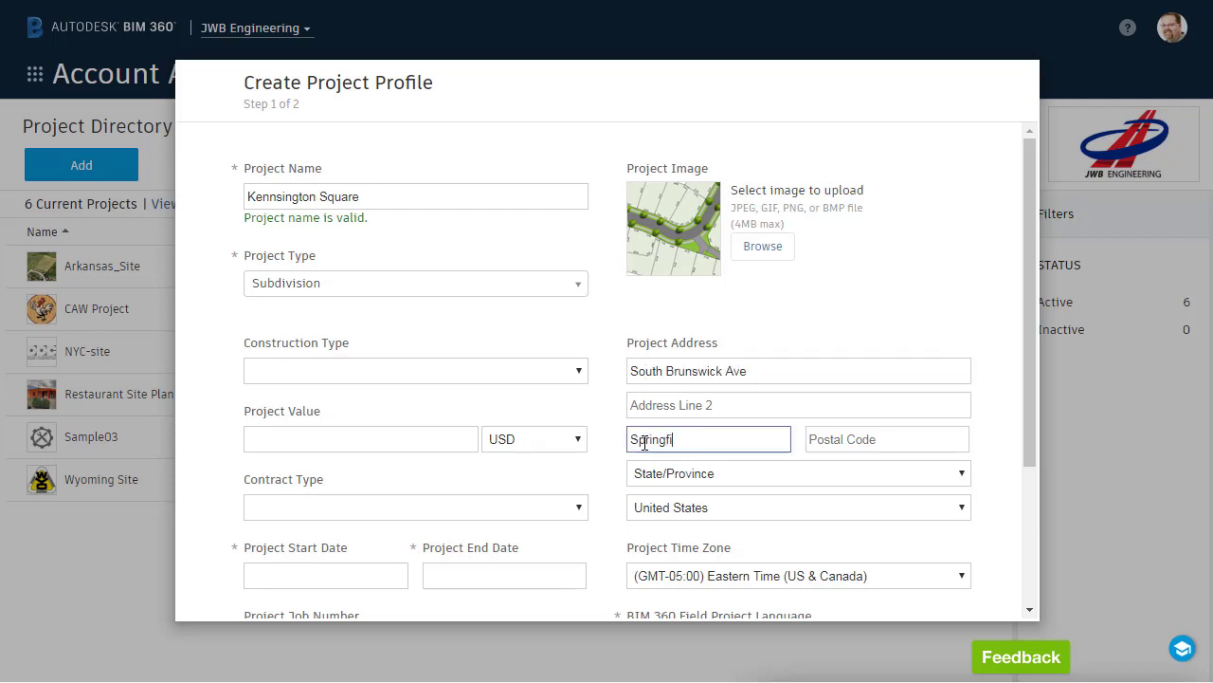
text(eld)
click(697, 474)
drag(959, 522, 958, 631)
click(686, 648)
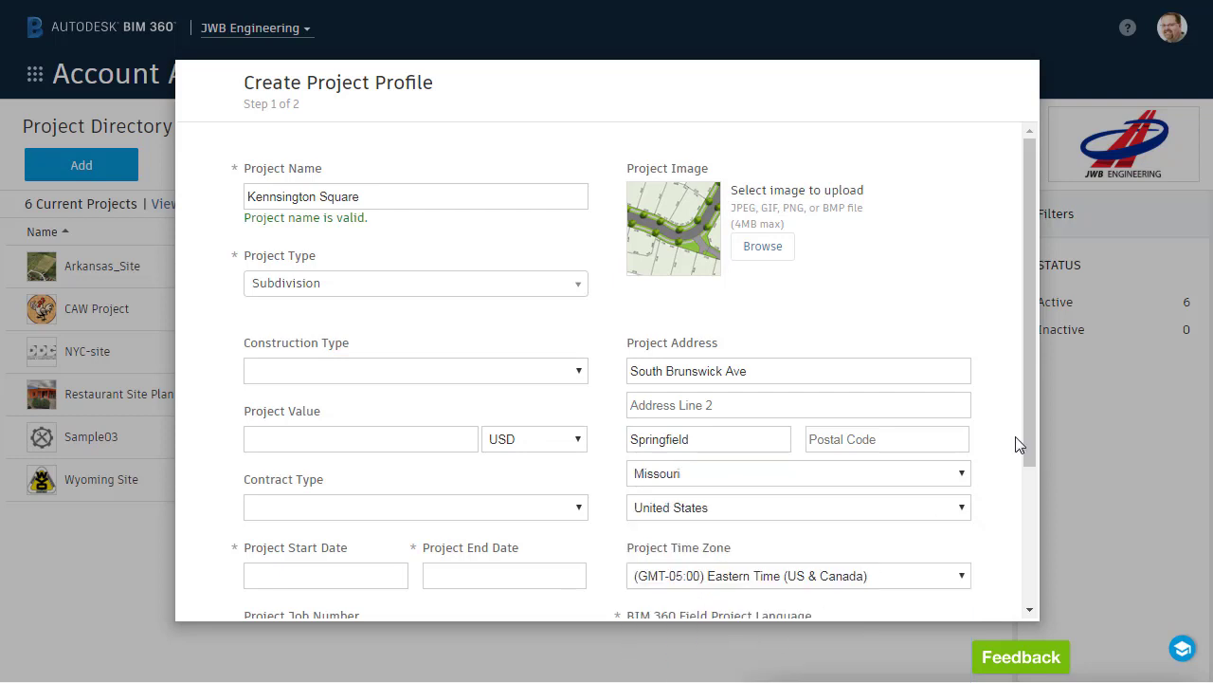
drag(1027, 444, 1026, 517)
click(963, 457)
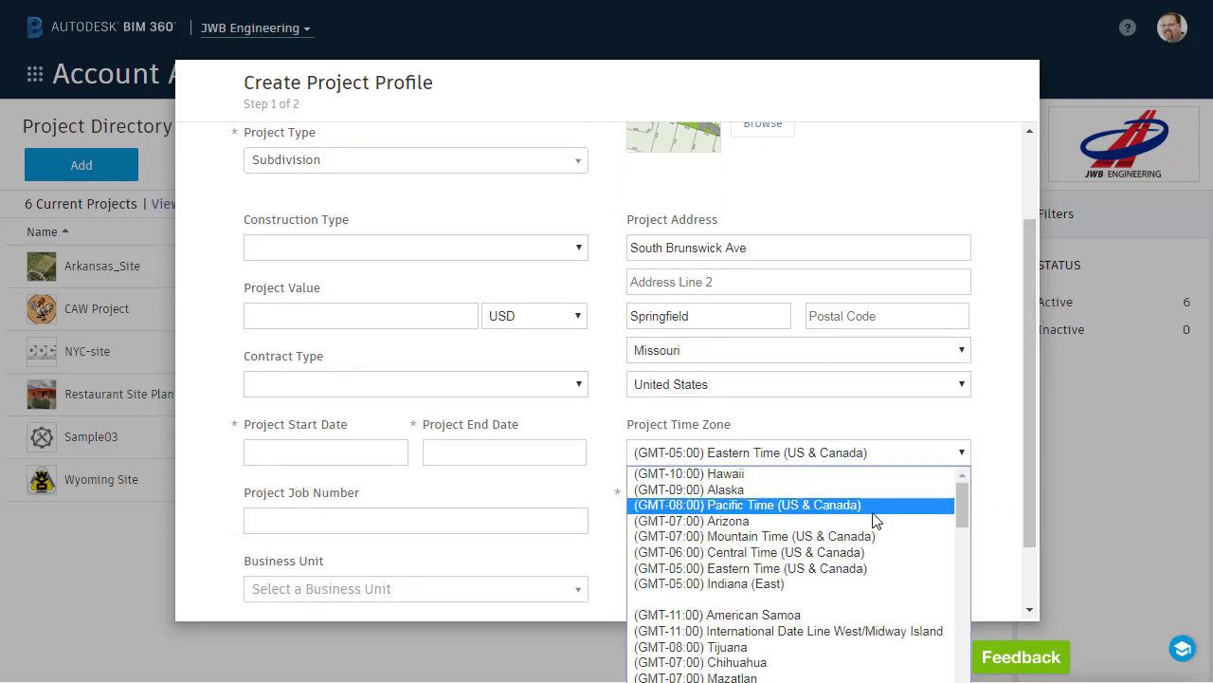
click(848, 555)
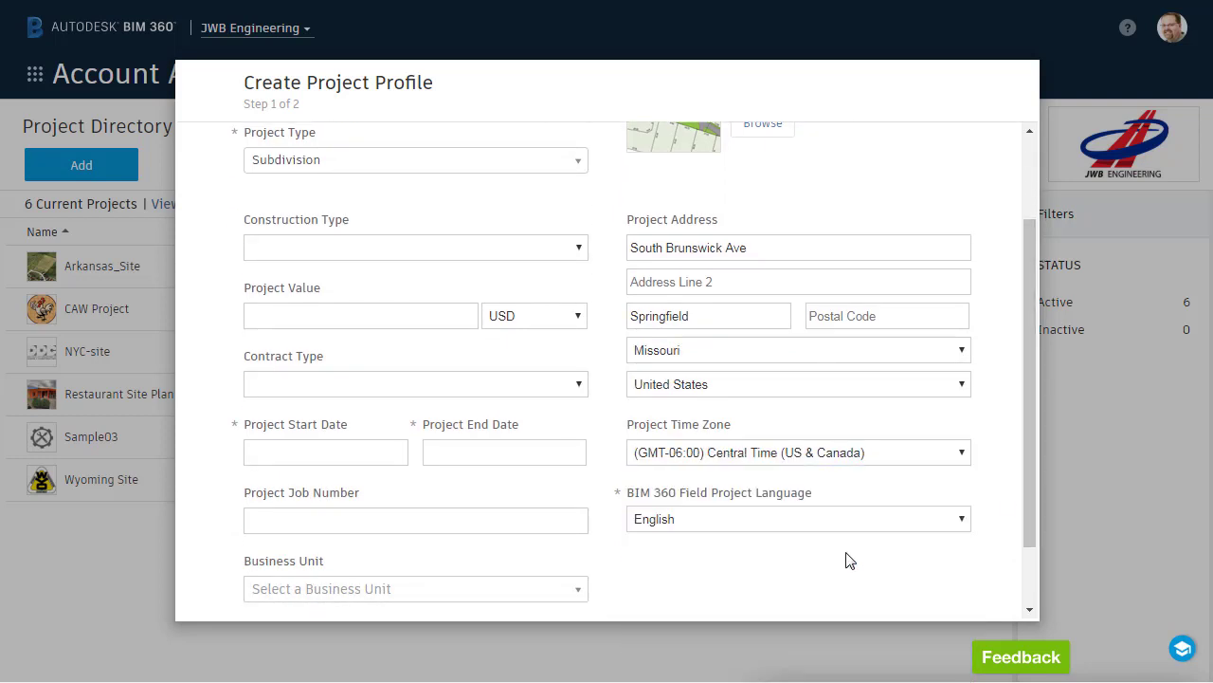
Step: Set the project start date to Aug 11, 2018 and end date to Aug 10, 2019
click(308, 453)
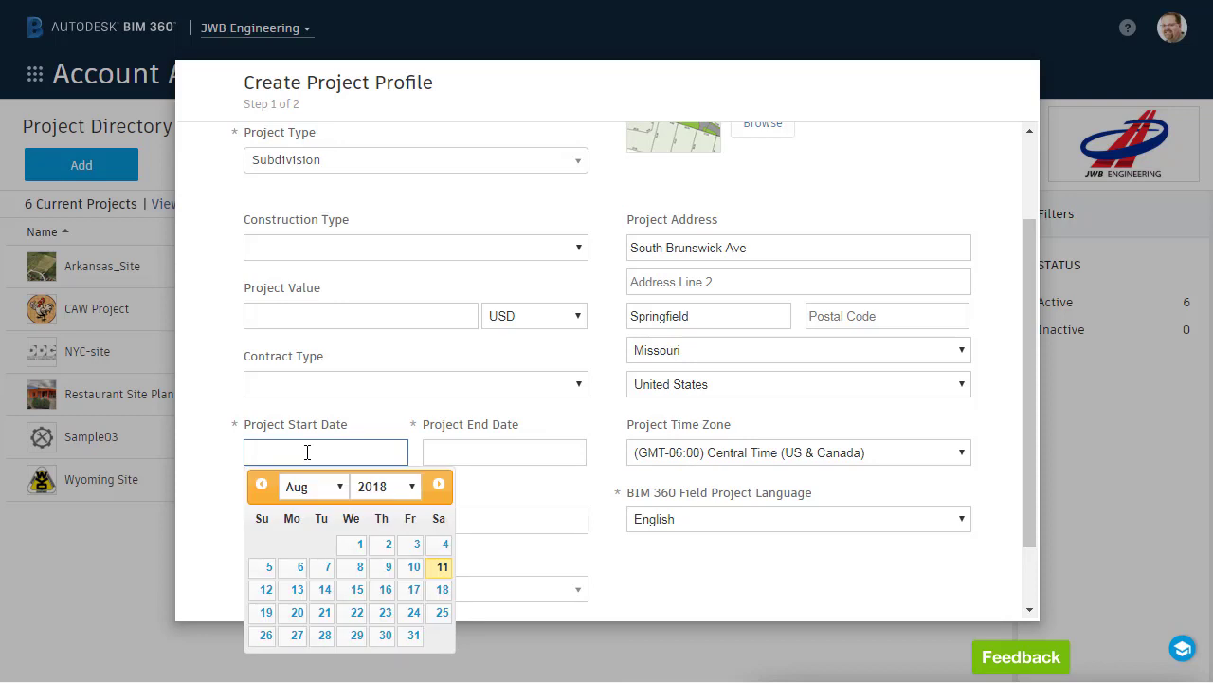
click(437, 567)
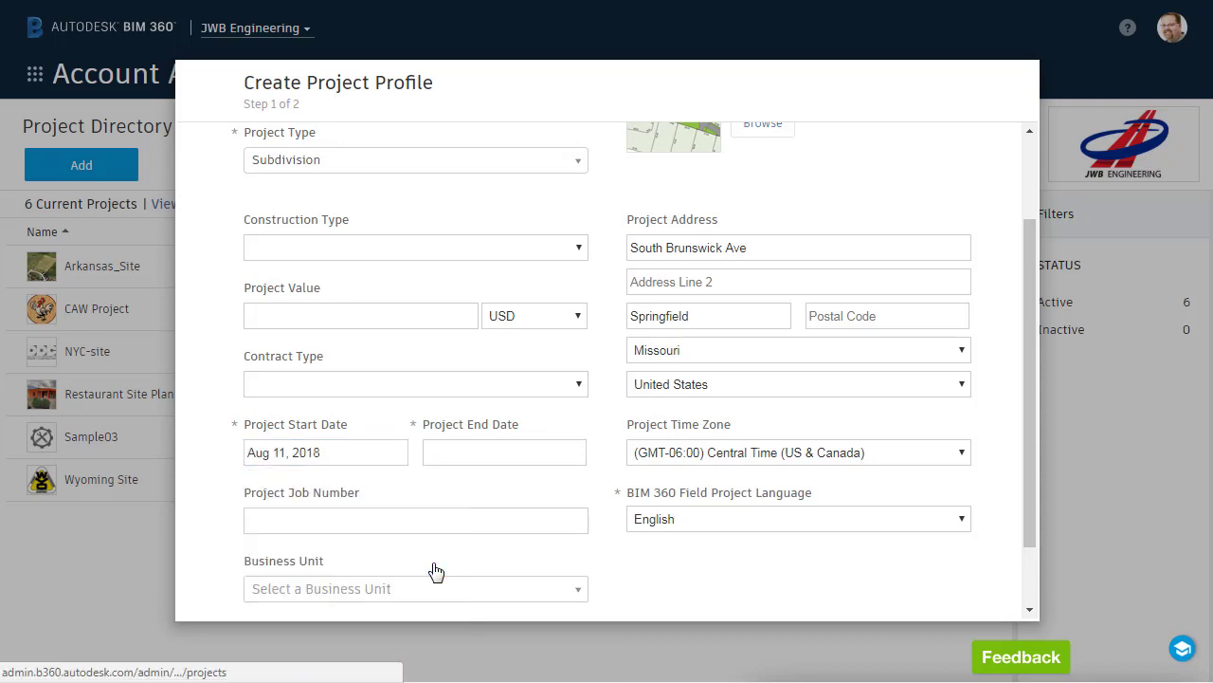
click(444, 453)
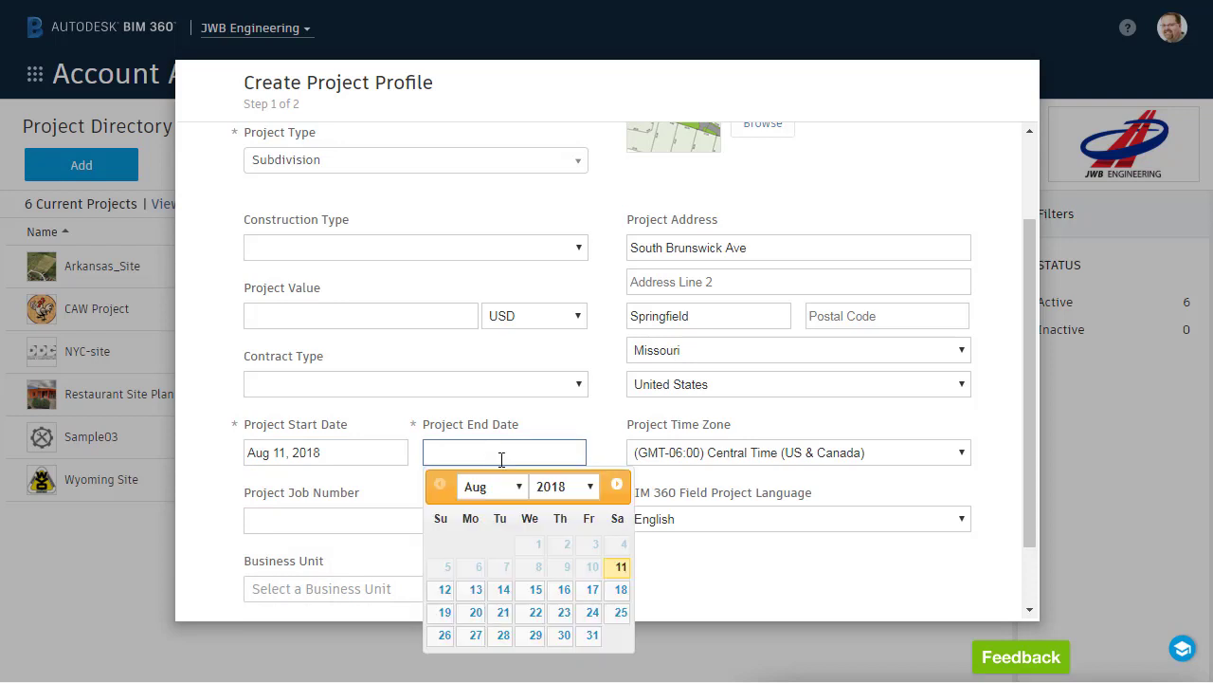
click(590, 487)
click(566, 524)
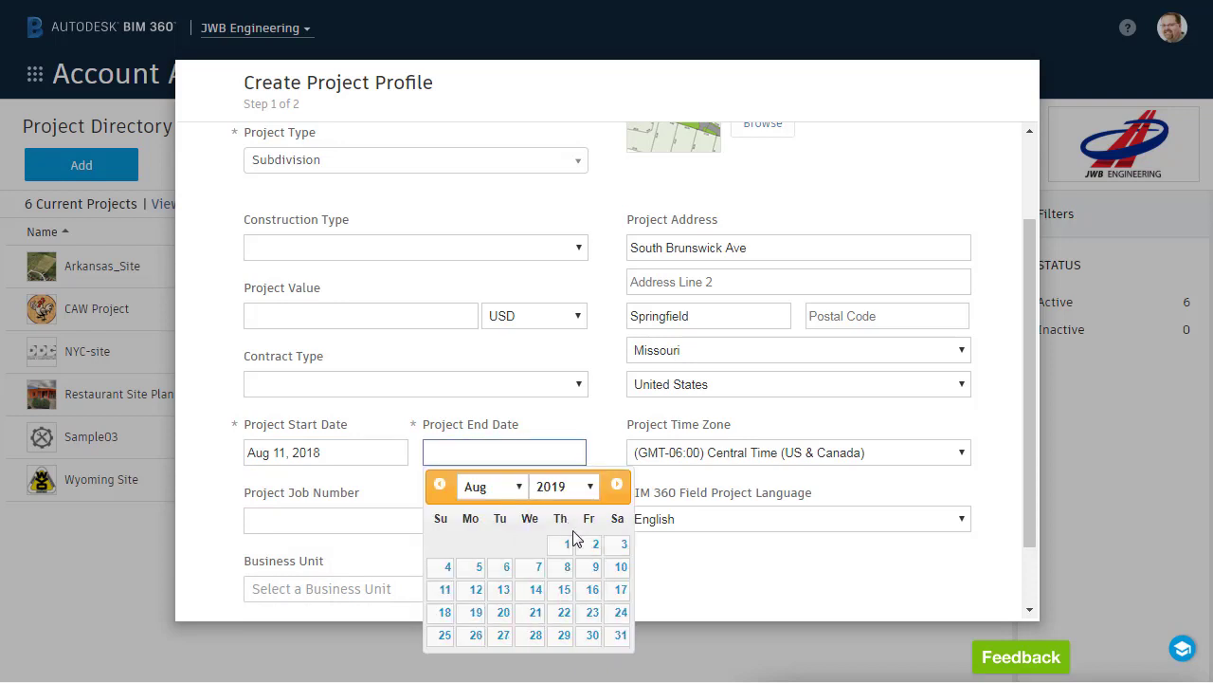
click(619, 567)
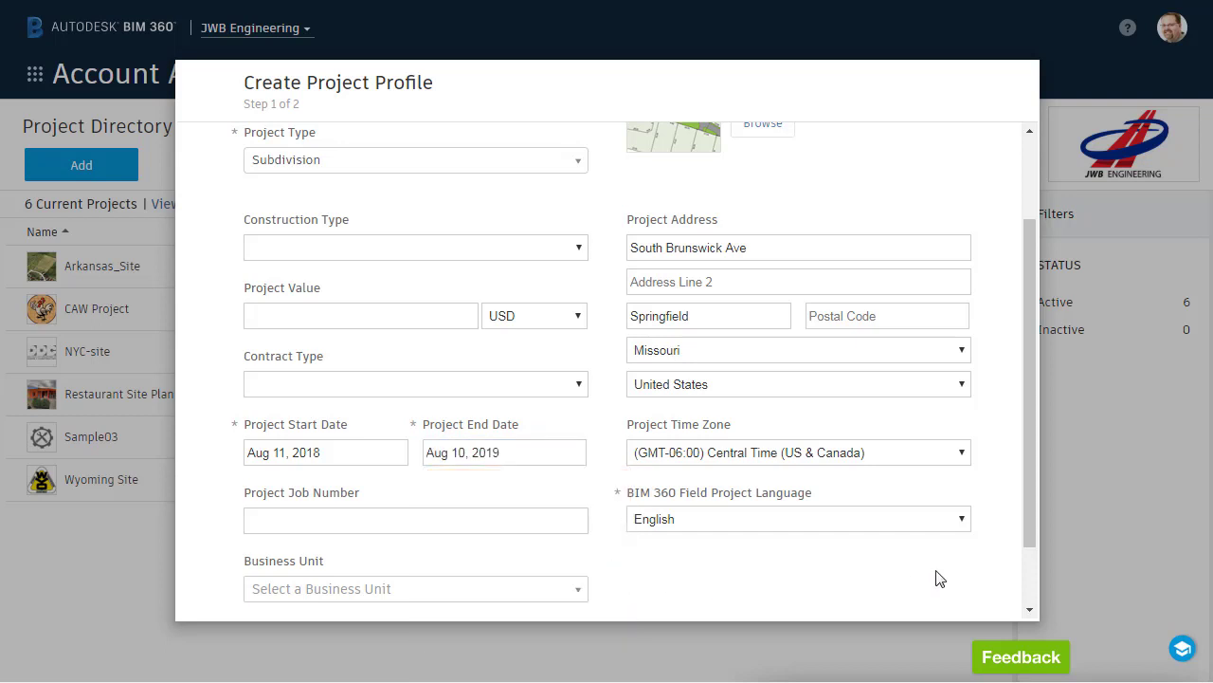
drag(1030, 526, 1032, 593)
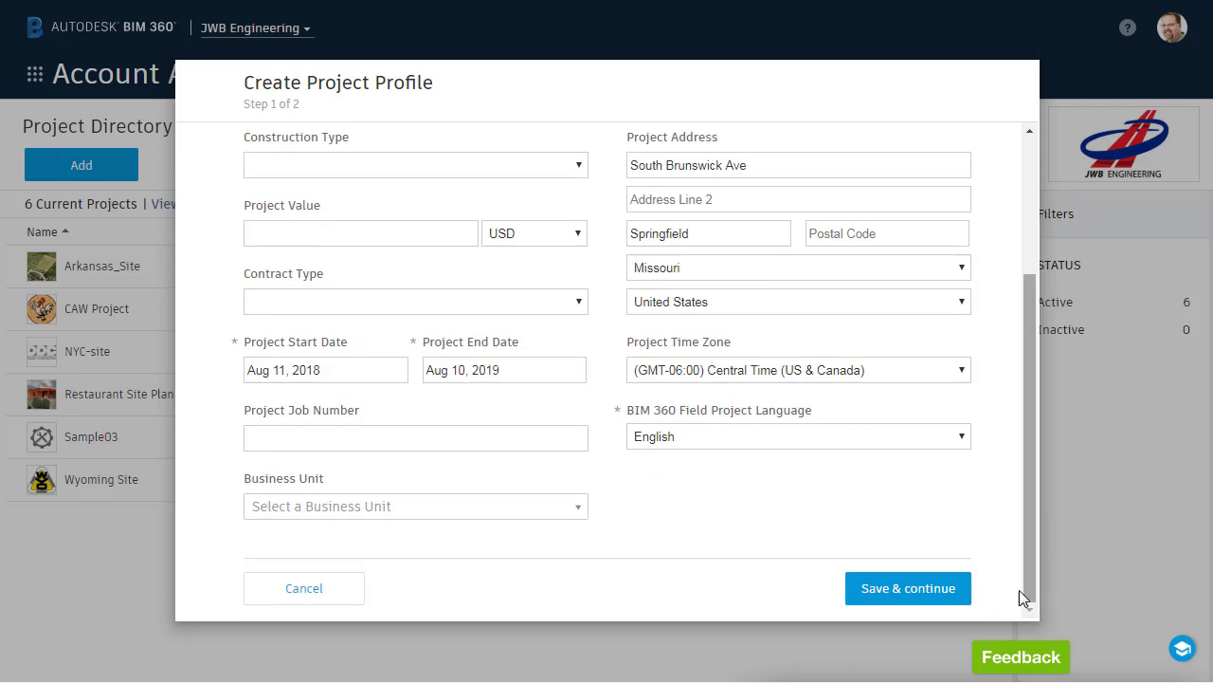
click(891, 592)
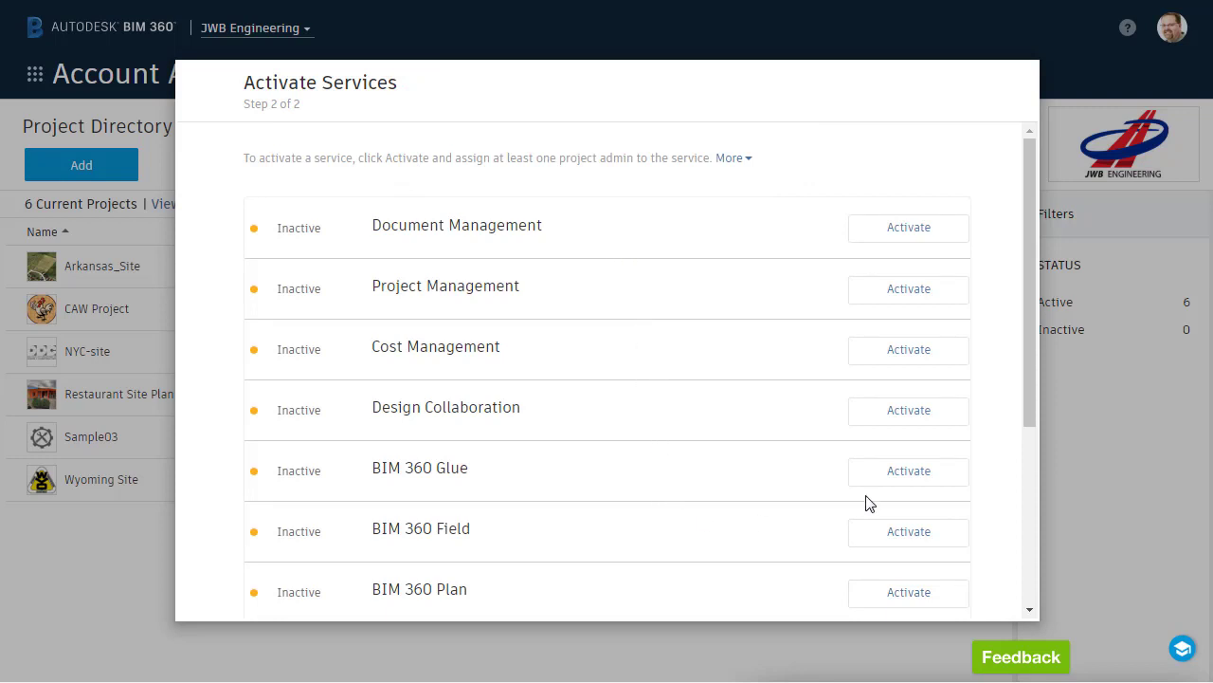
mouse_move(1031, 405)
mouse_down()
mouse_move(1031, 465)
mouse_move(1030, 402)
mouse_up()
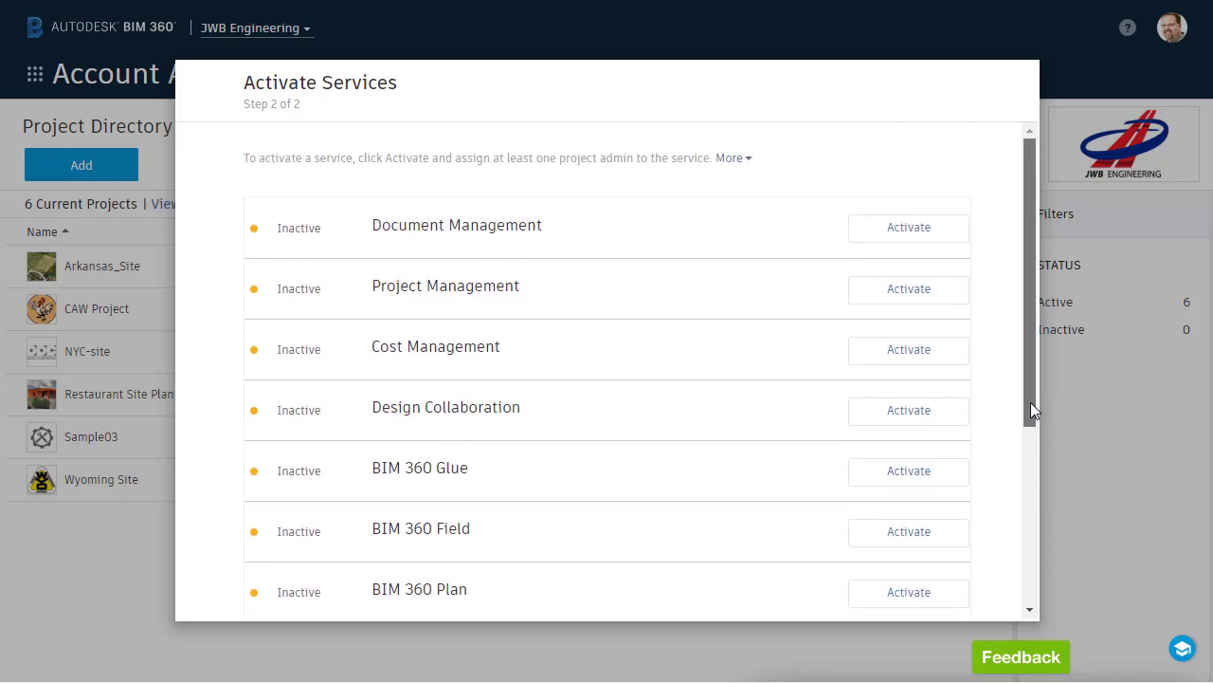
Step: Begin activating Document Management, leaving the copy-settings project list unselected
click(900, 232)
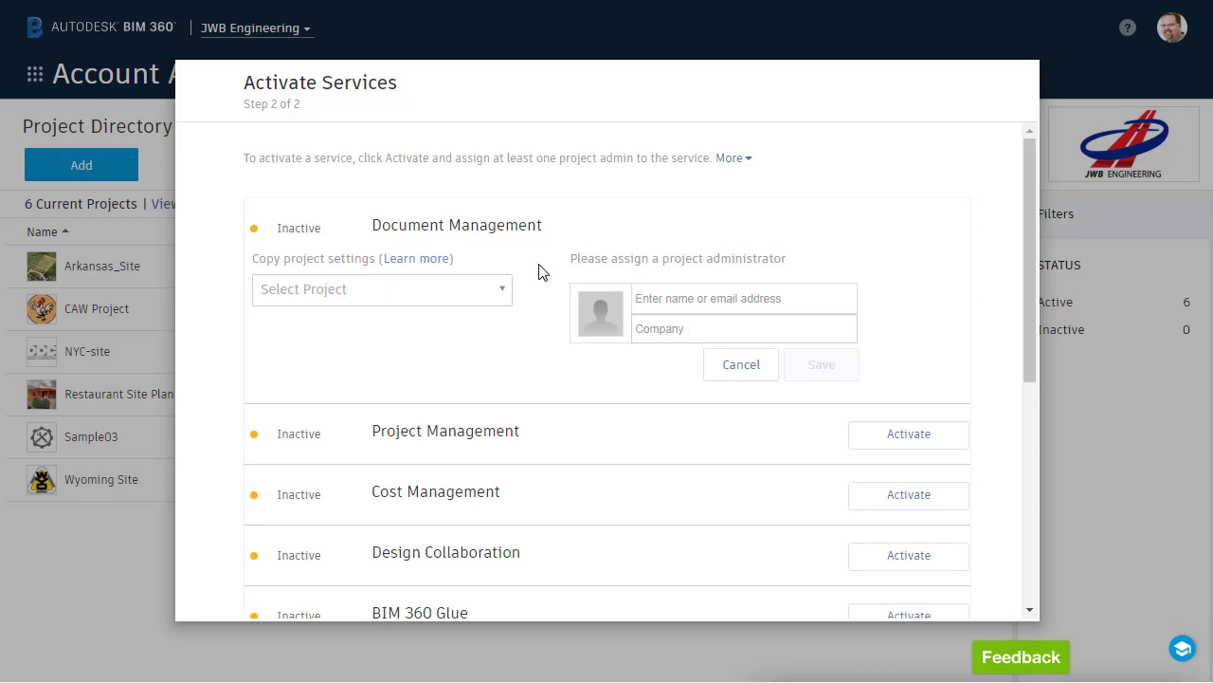
click(504, 295)
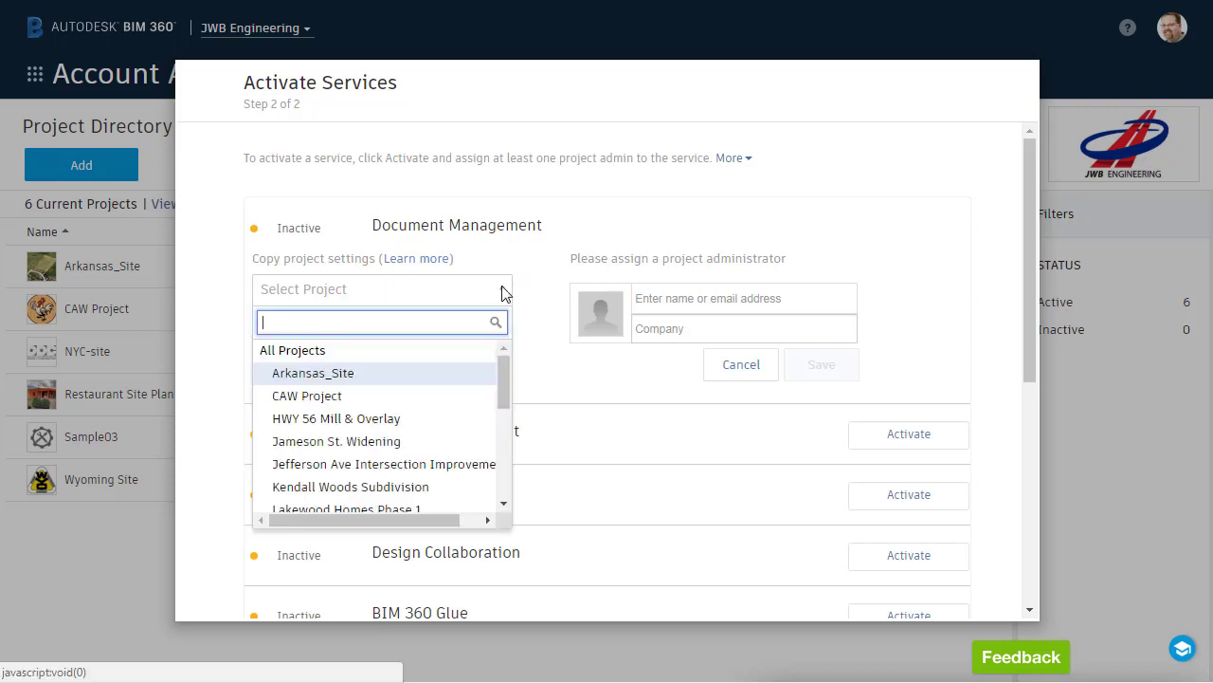
mouse_move(503, 365)
mouse_down()
mouse_move(503, 388)
mouse_move(504, 361)
mouse_up()
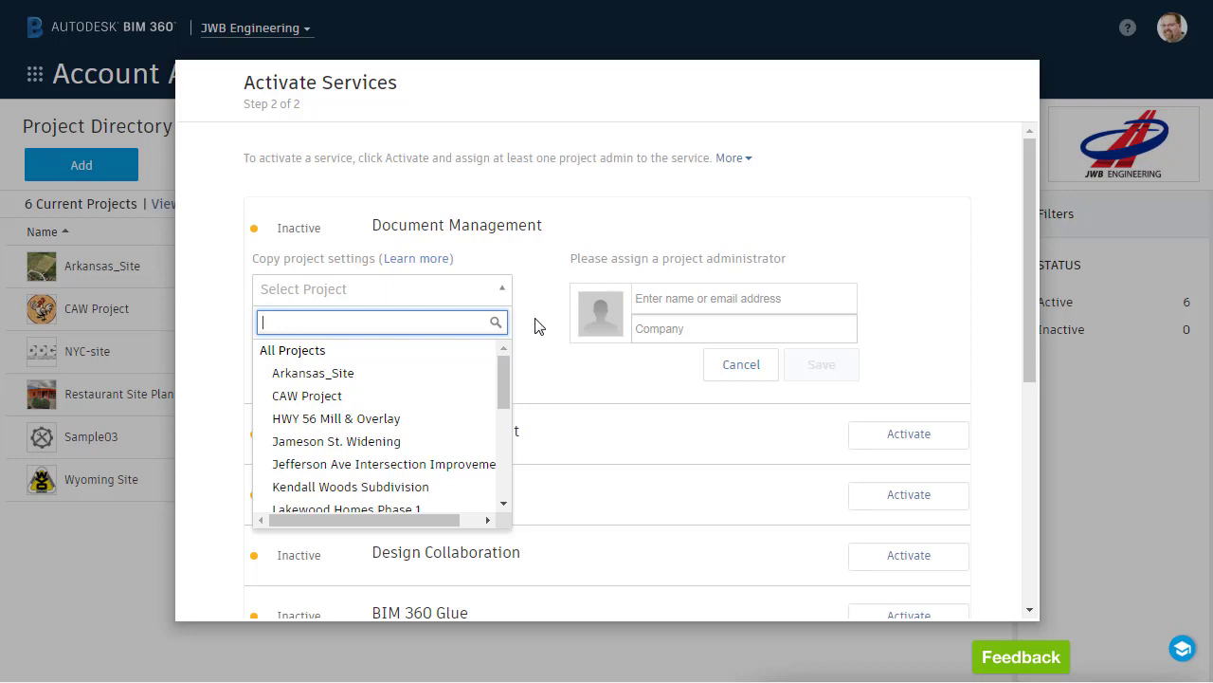
click(535, 325)
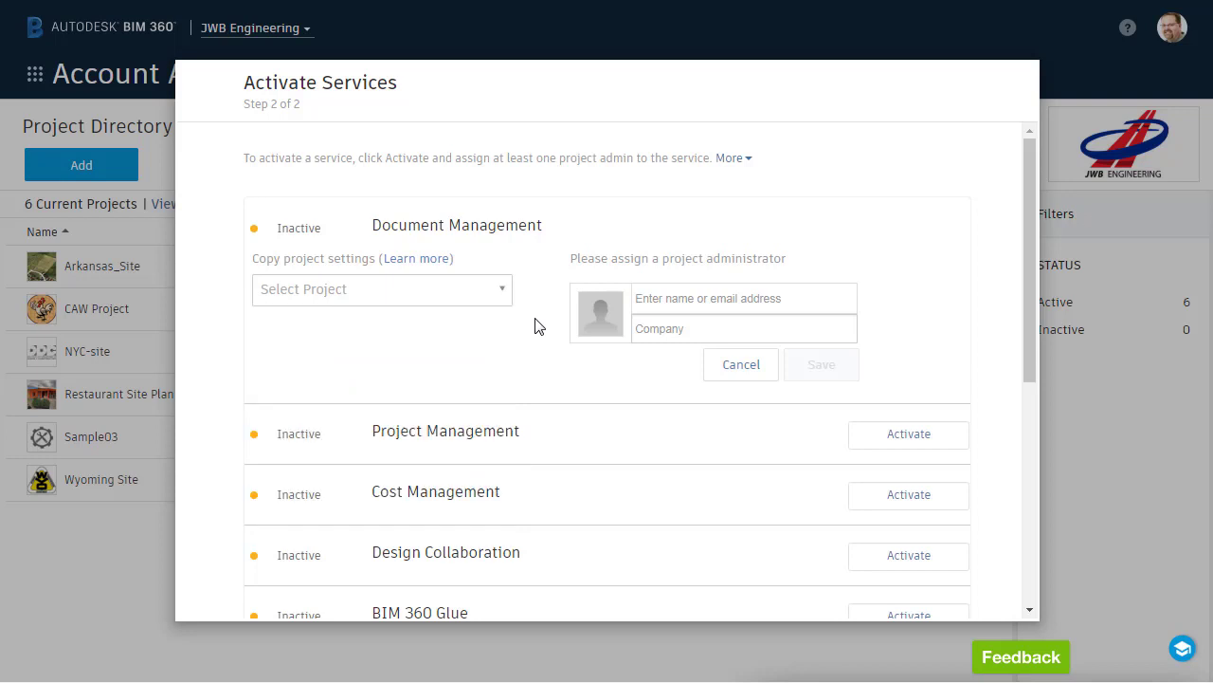
Step: Assign the suggested user from Autodesk as project administrator and save the activation
click(640, 302)
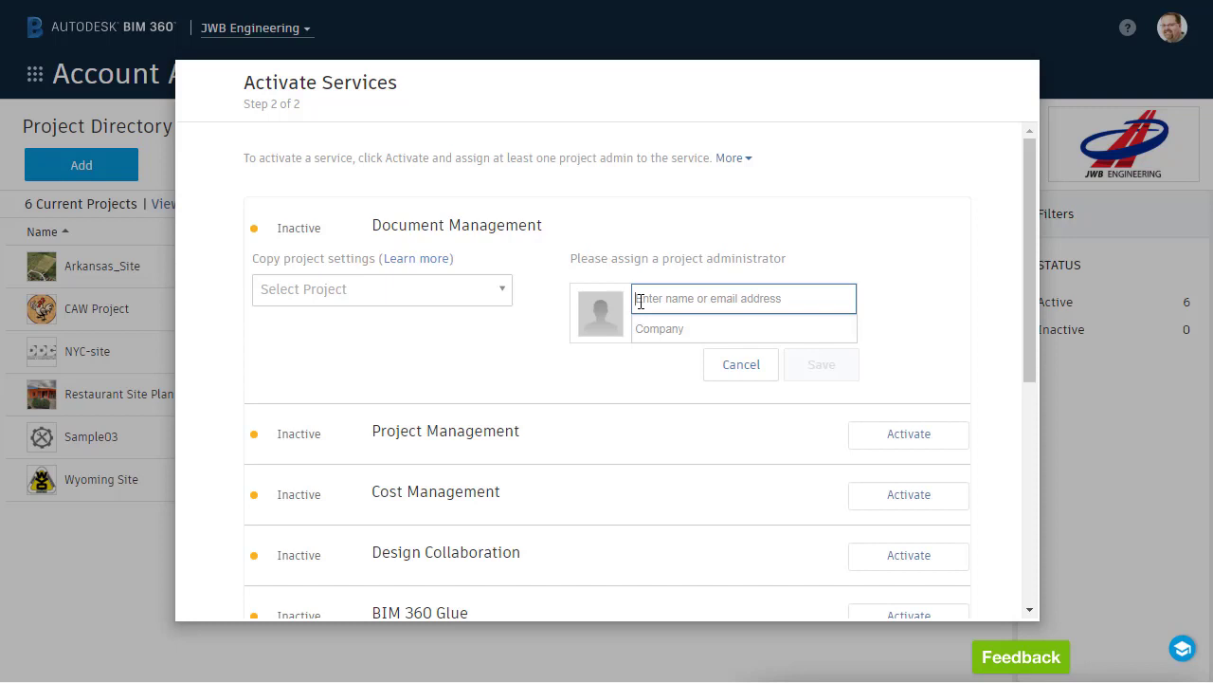
text(j)
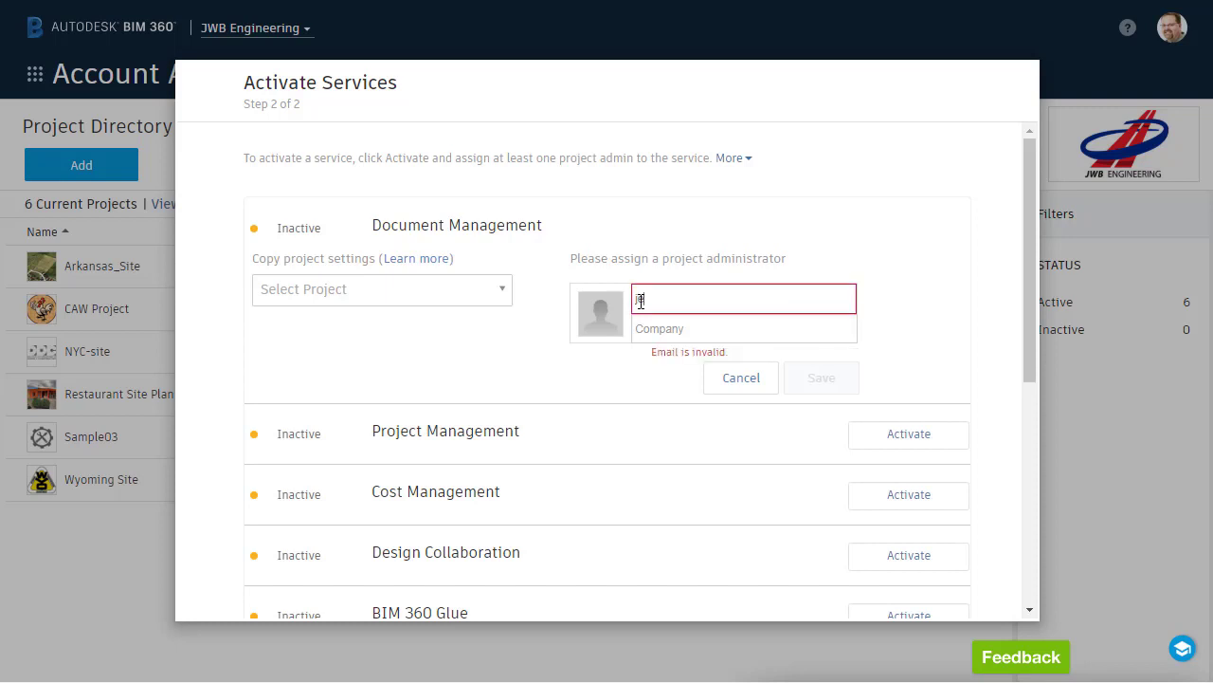
text(eff)
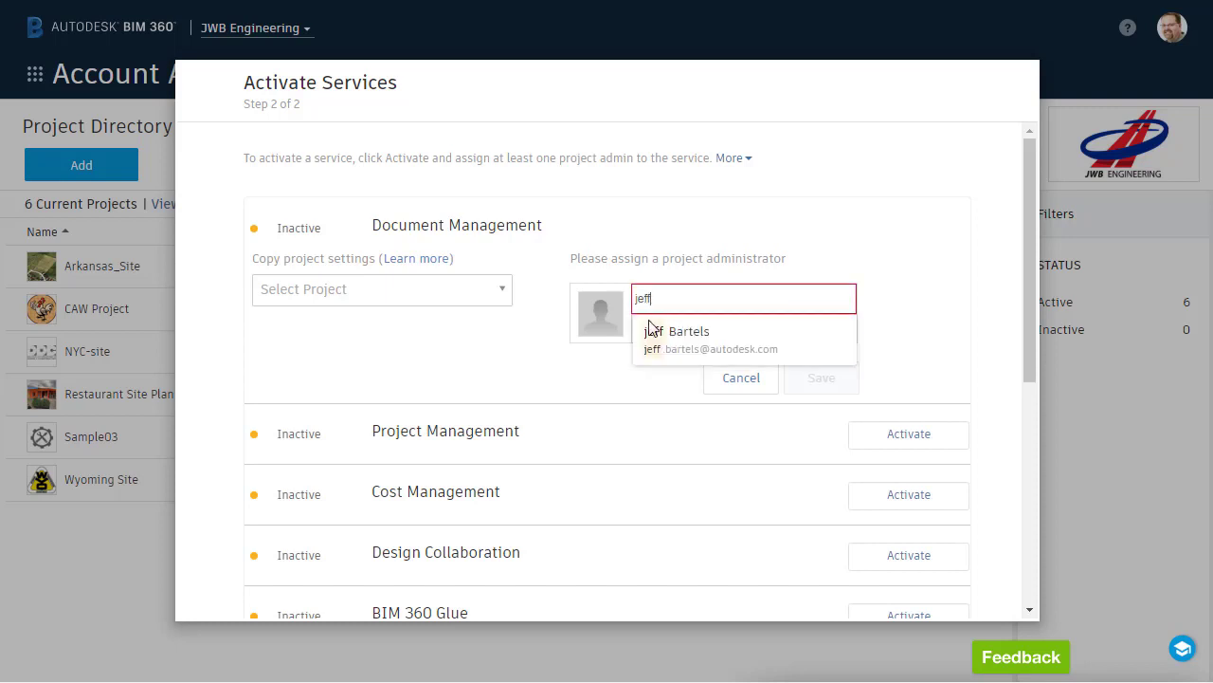
click(650, 329)
text(Aut)
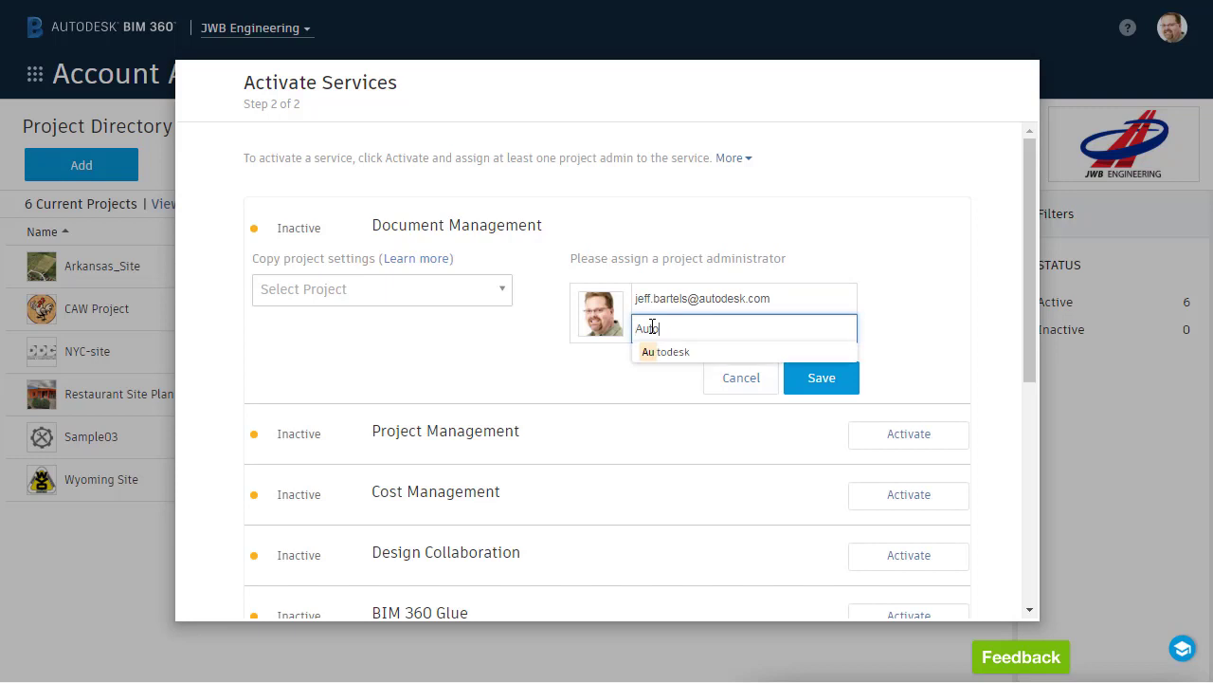
text(o)
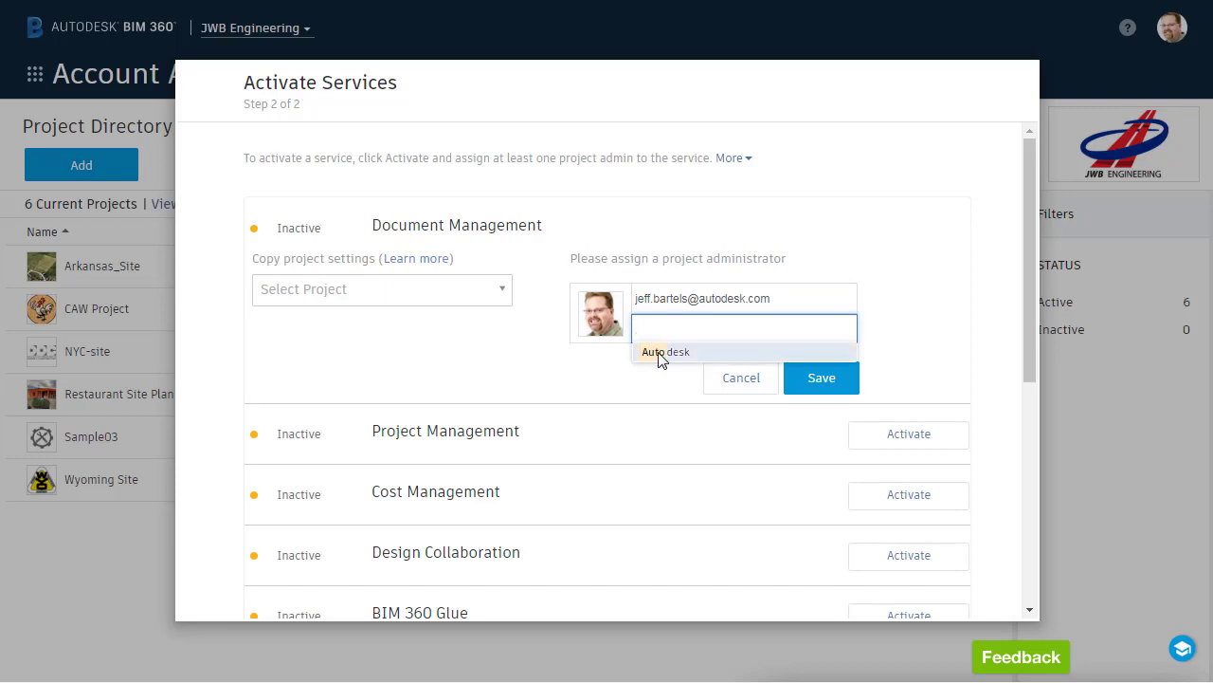
click(658, 350)
click(821, 378)
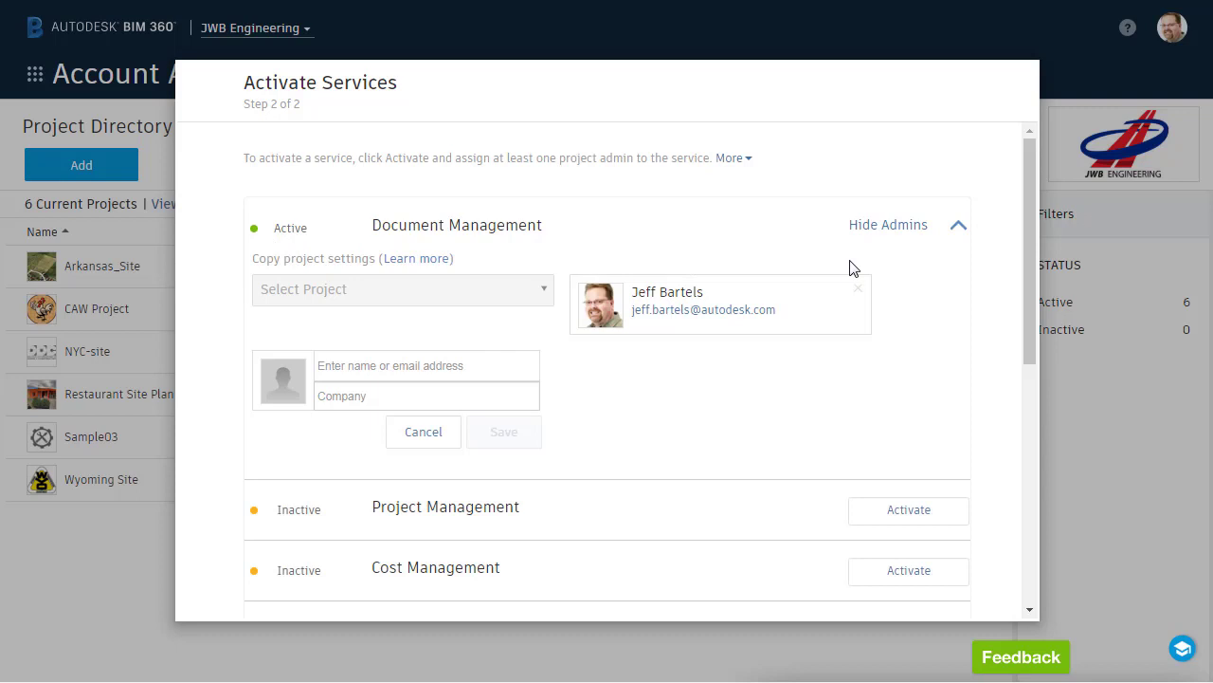
drag(1029, 270, 1021, 507)
Step: Finish the Activate Services step so Kennsington Square appears in the Project Directory
click(905, 589)
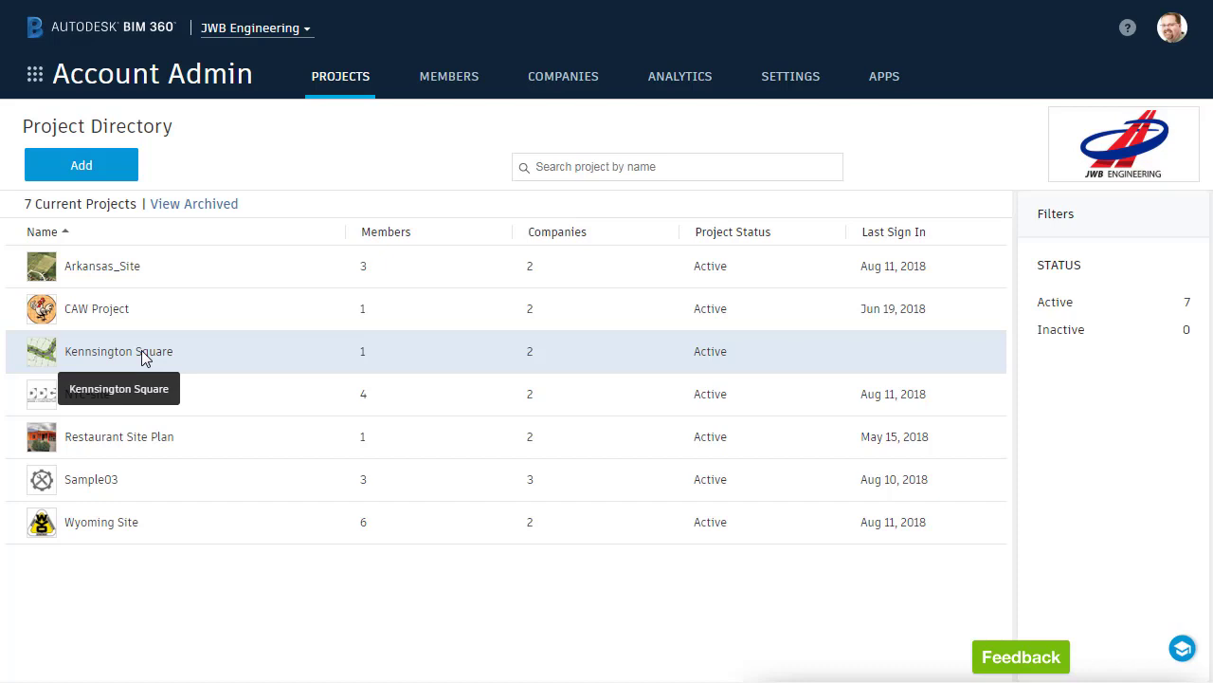
Step: Open Kennsington Square's Project Admin and view its Companies and Services tabs
click(145, 358)
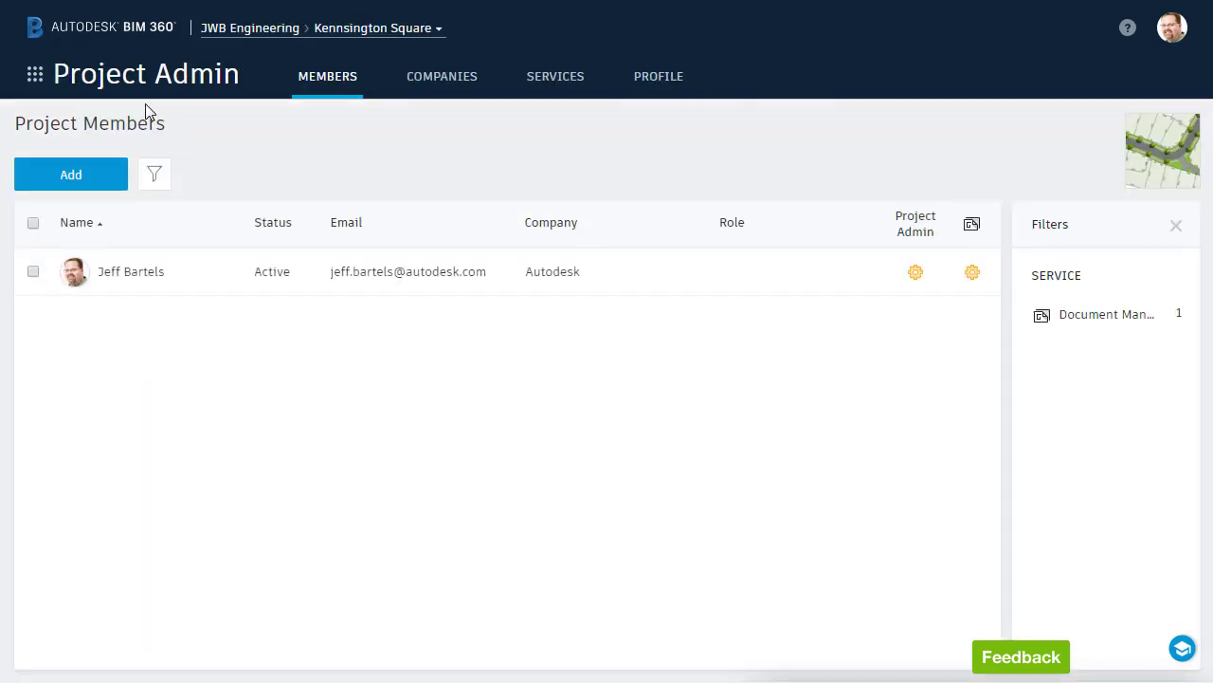
click(35, 76)
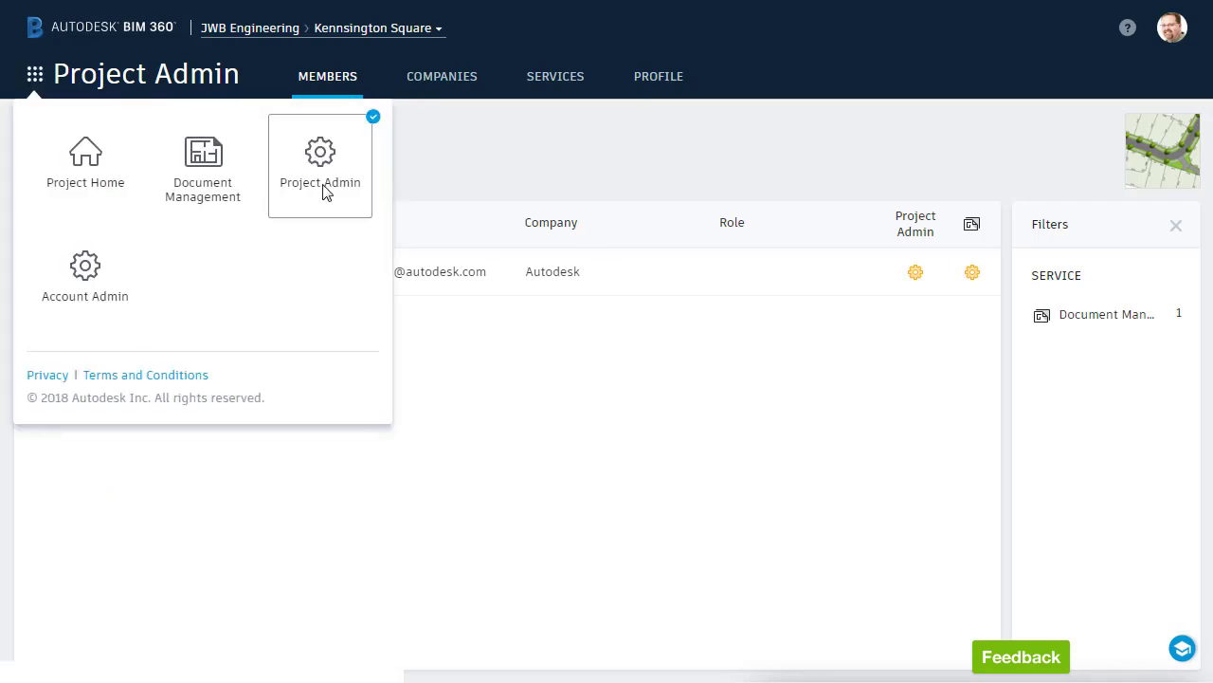
click(410, 169)
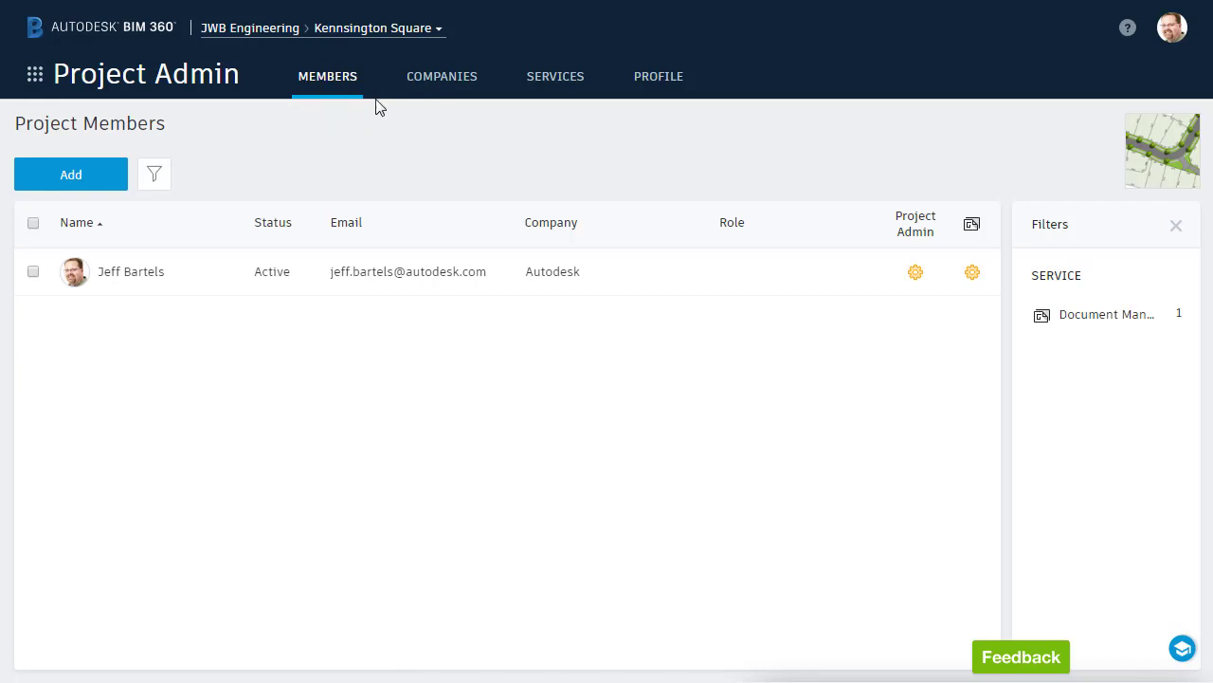
click(428, 80)
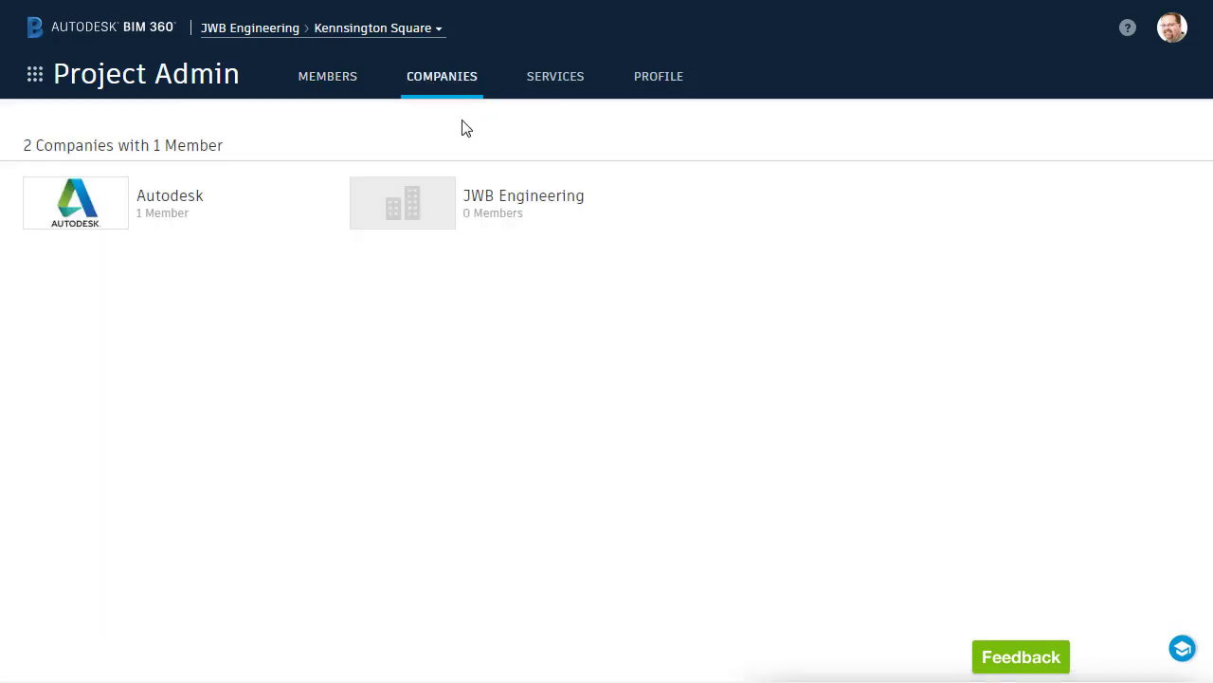
click(545, 86)
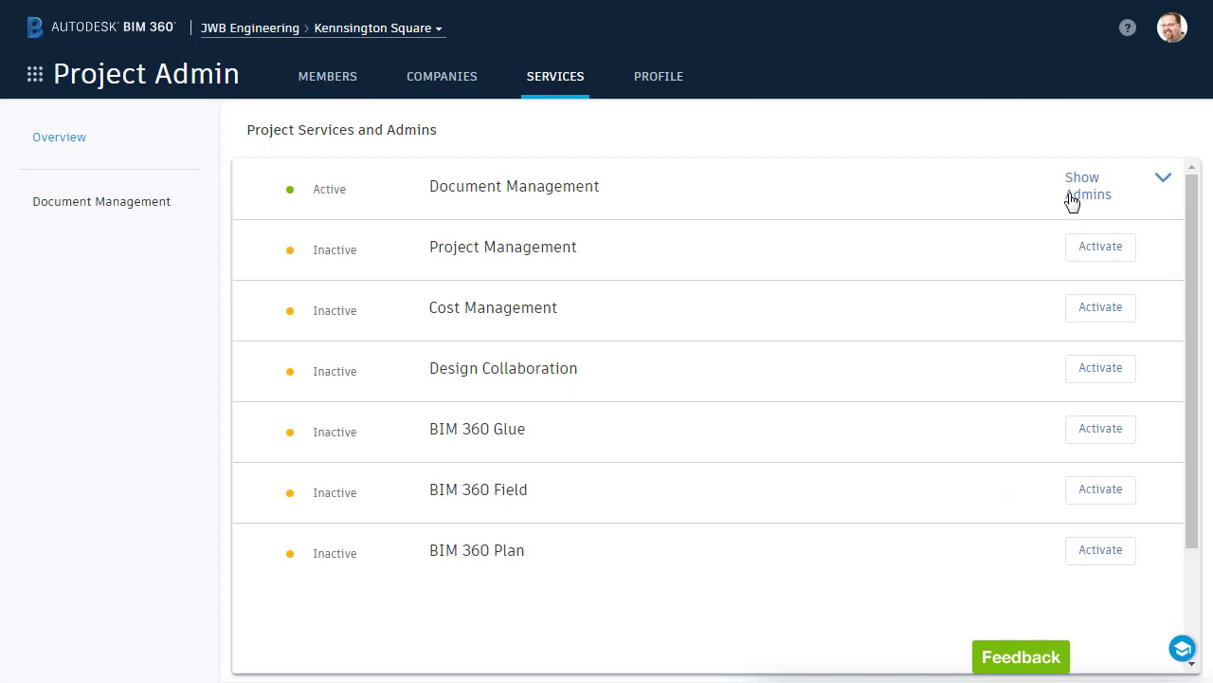
Step: View Kennsington Square's Profile tab with Subdivision type, Springfield address and project dates
click(666, 82)
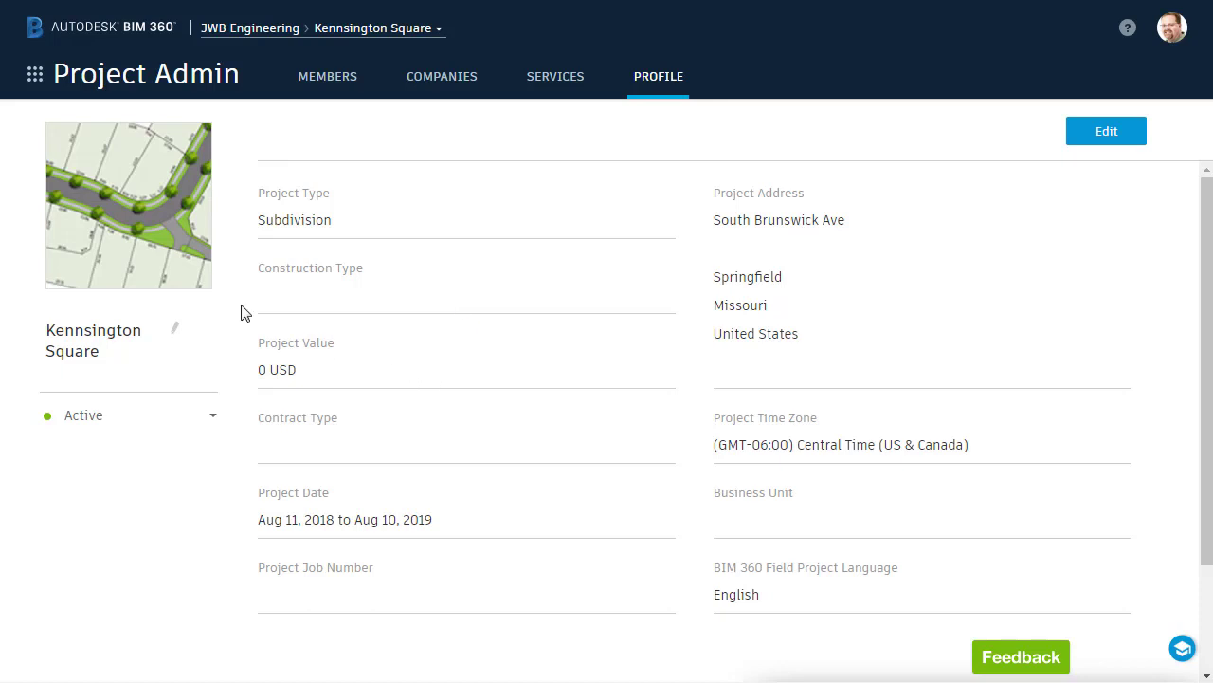
click(34, 79)
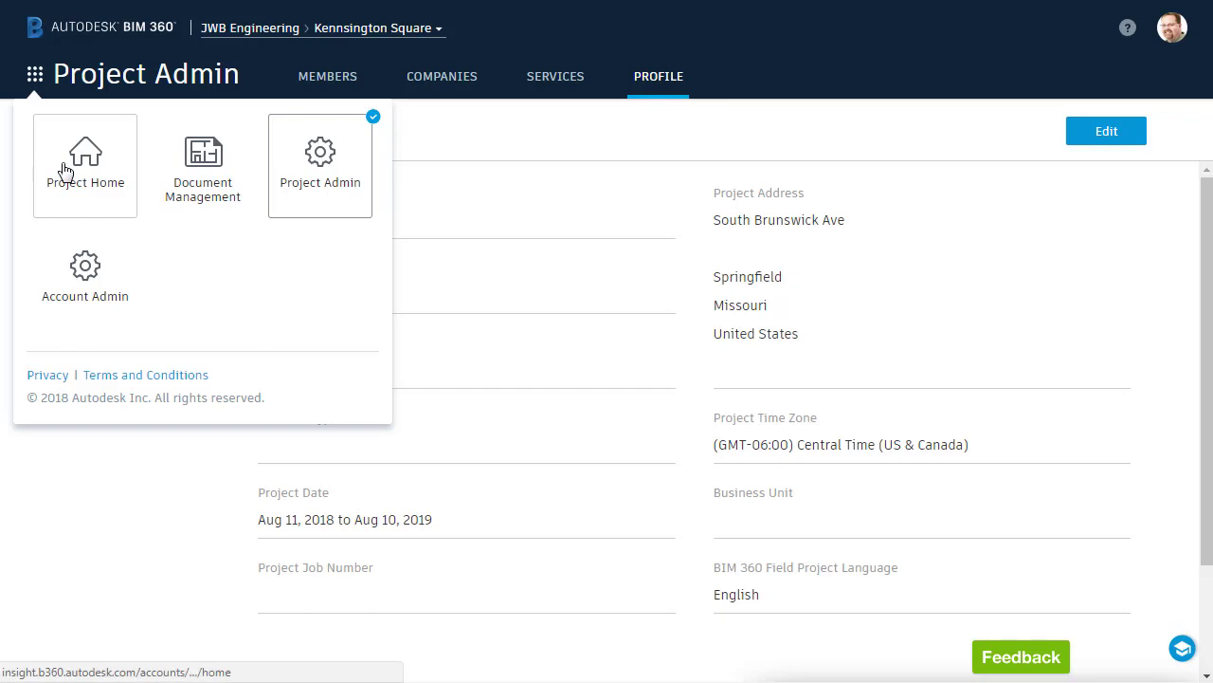
Step: Open Kennsington Square's Project Home with its address map, weather and document issues
click(64, 167)
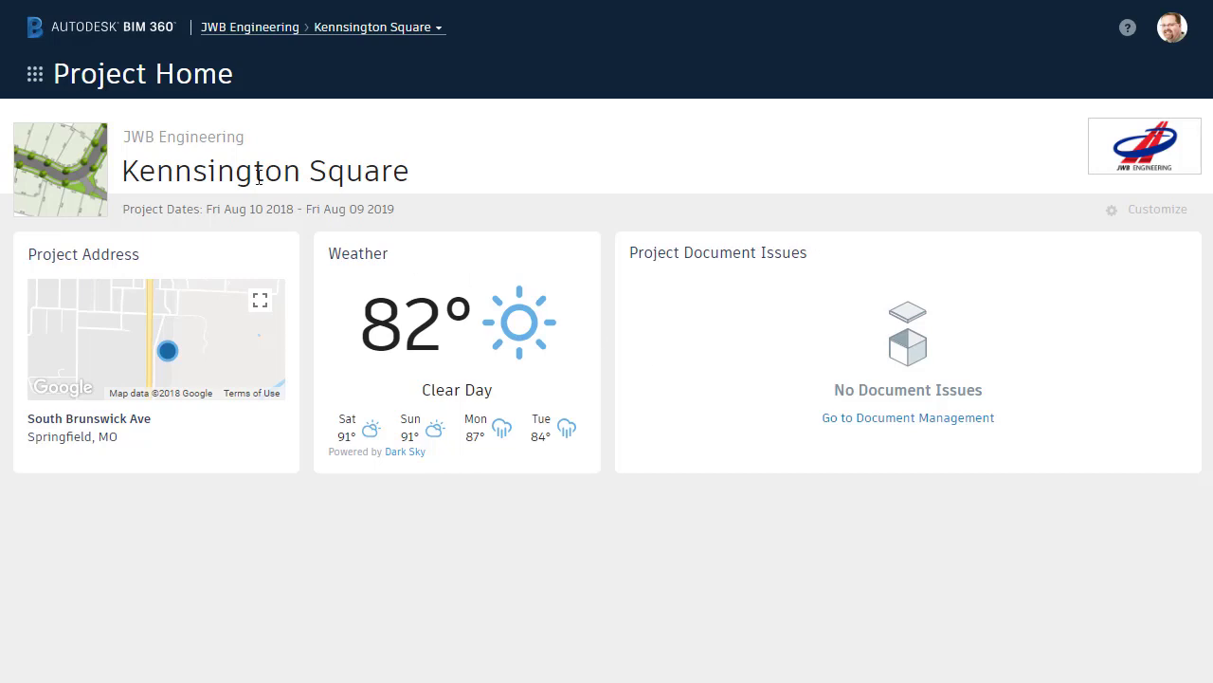
Step: Bring up the module list over Kennsington Square's Project Home
click(34, 76)
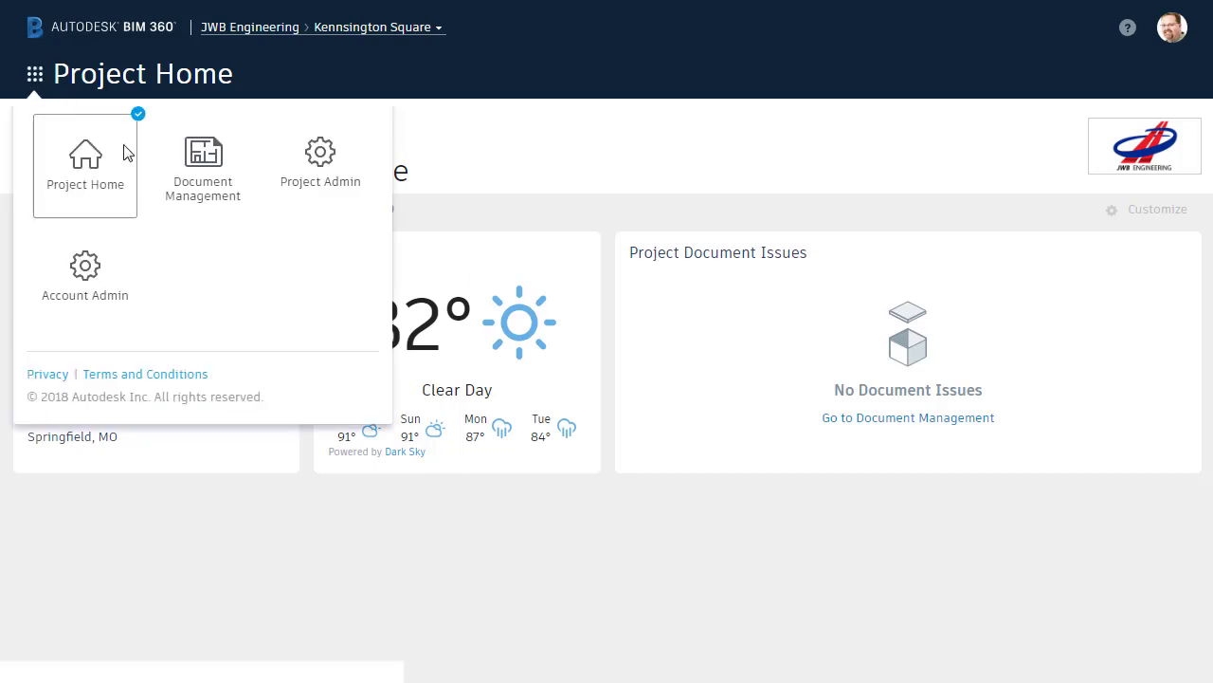